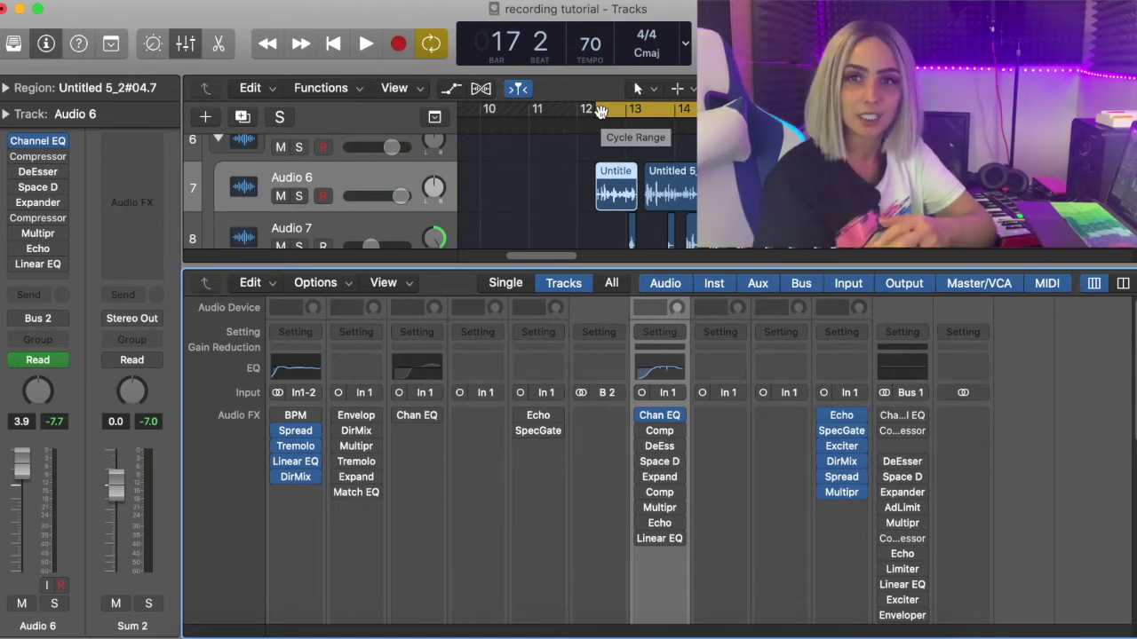
- Show the mixer below the tracks area and select the Audio 6 track with its two vocal regions
key("x")
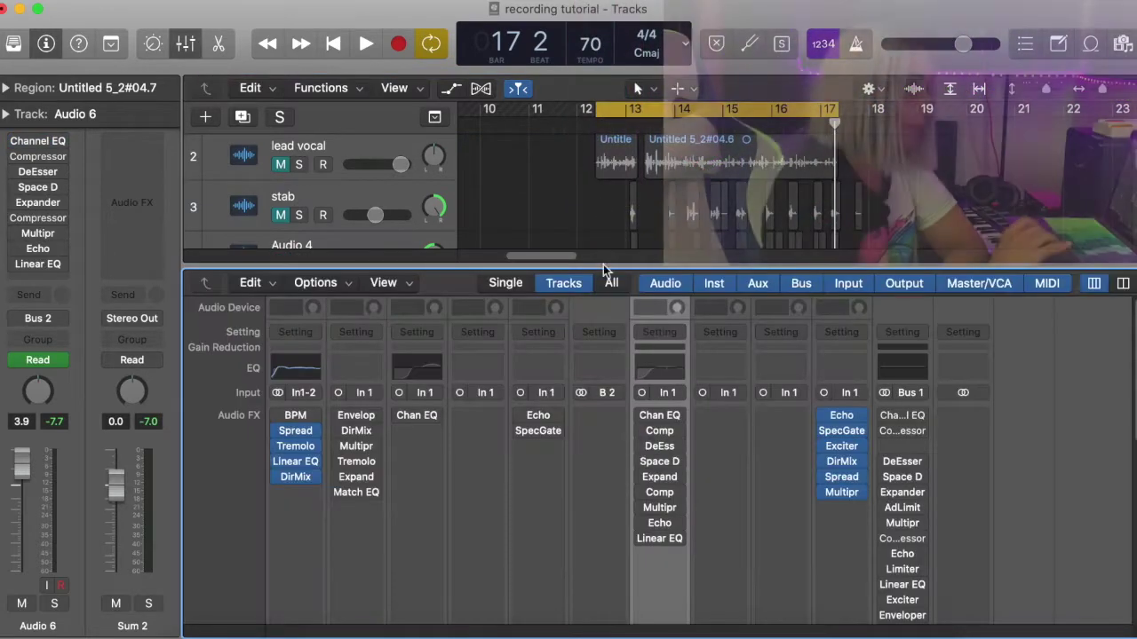
key("x")
scroll(598, 205, "down", 1)
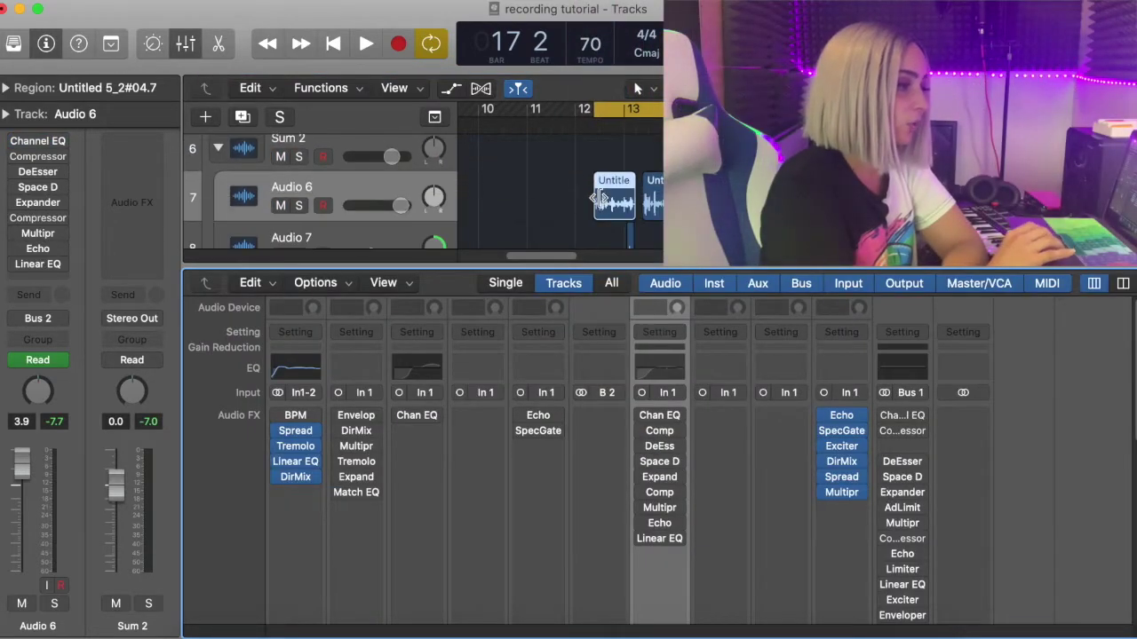
left_click(380, 191)
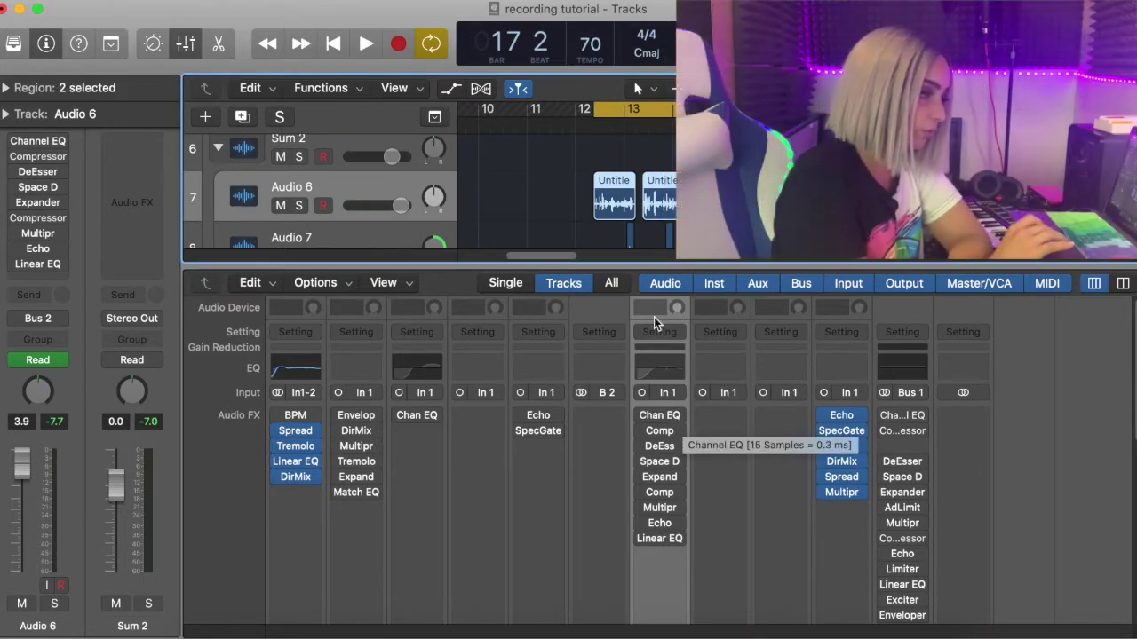
- Load a mono Channel EQ in the first audio effect slot of the Audio 6 channel strip
left_click(678, 421)
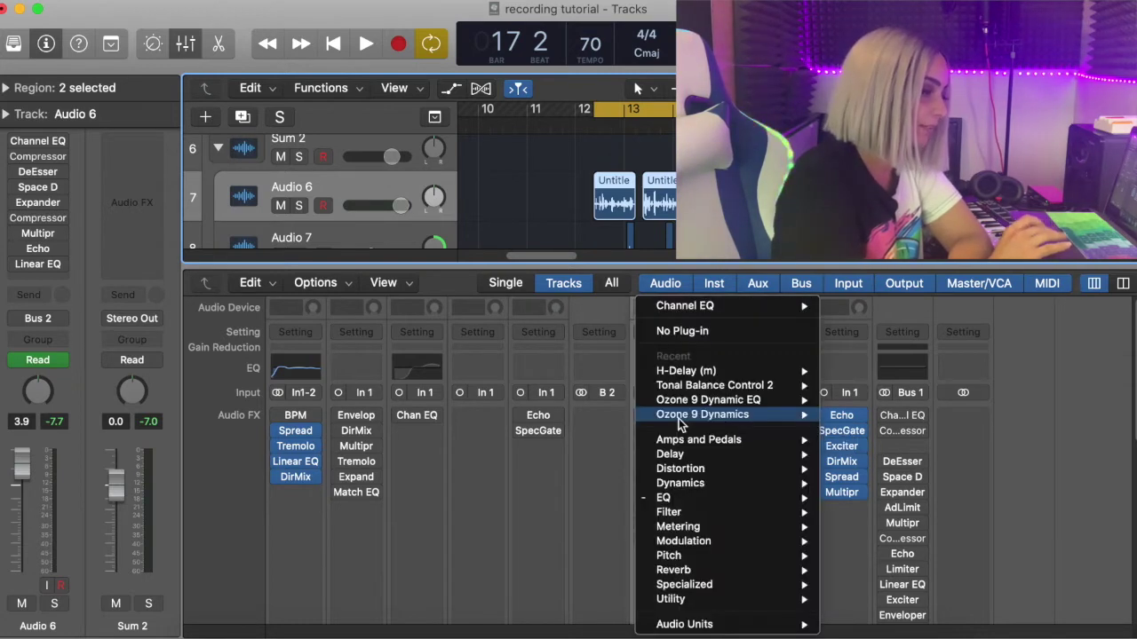
mouse_move(690, 473)
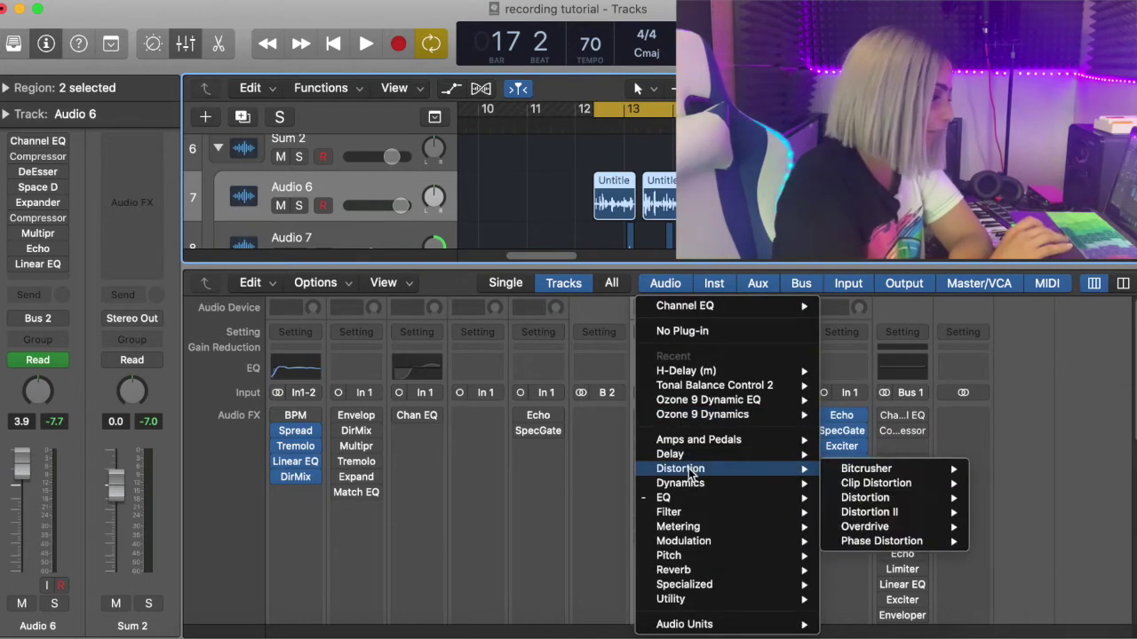
mouse_move(697, 499)
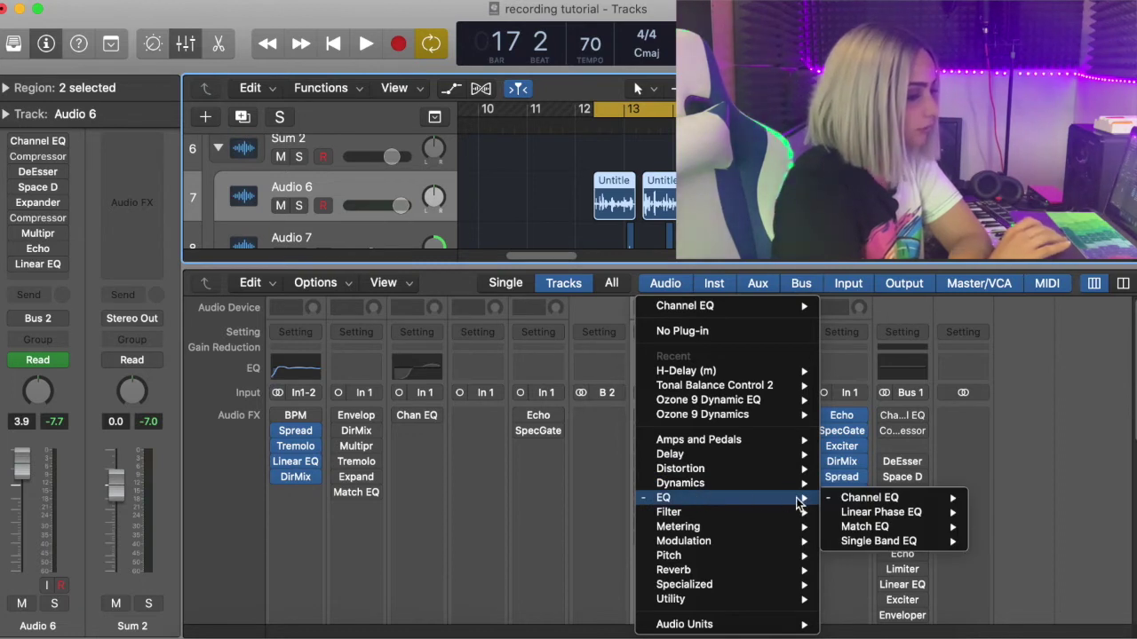
mouse_move(888, 500)
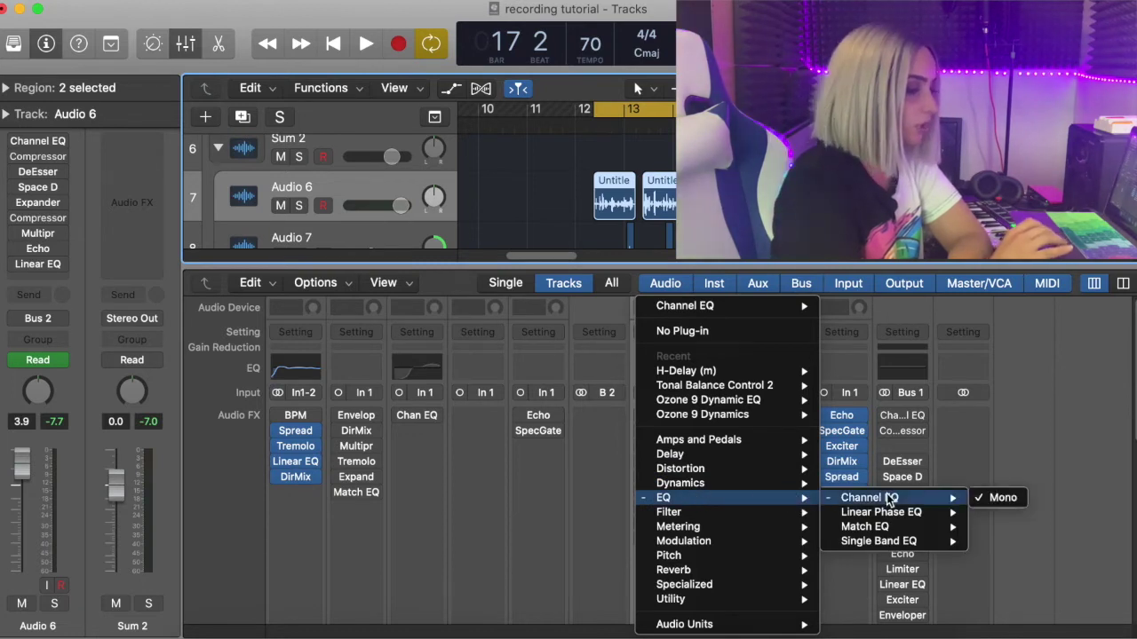
left_click(1000, 498)
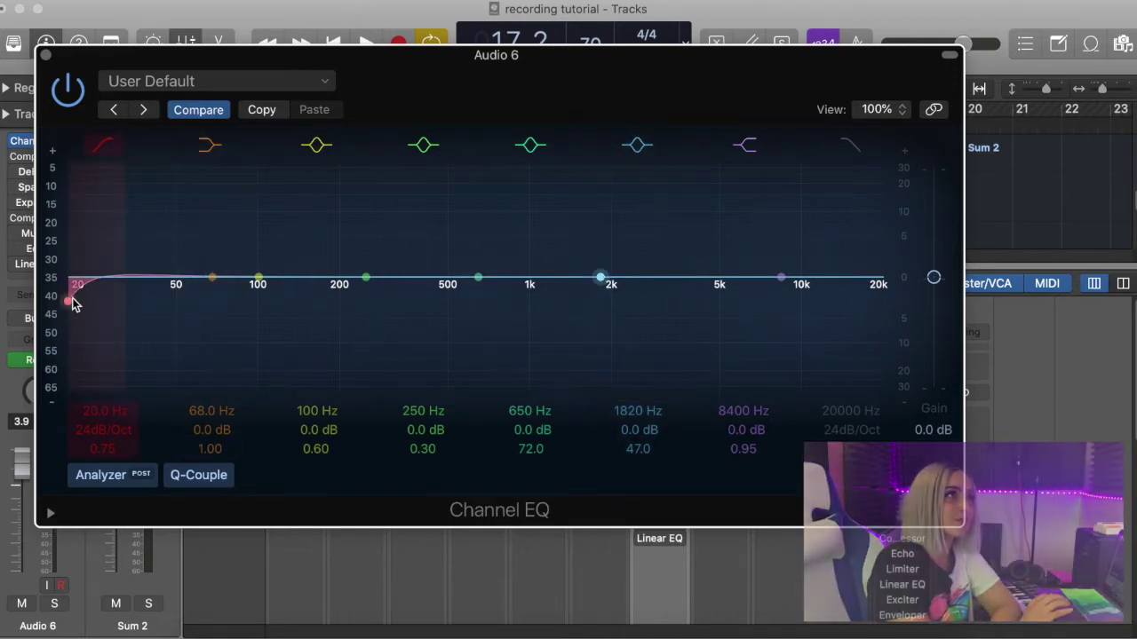
- Sweep the Channel EQ's low-cut band while listening and settle it at 490 Hz with a Q of 0.10
left_click_drag(69, 300, 204, 361)
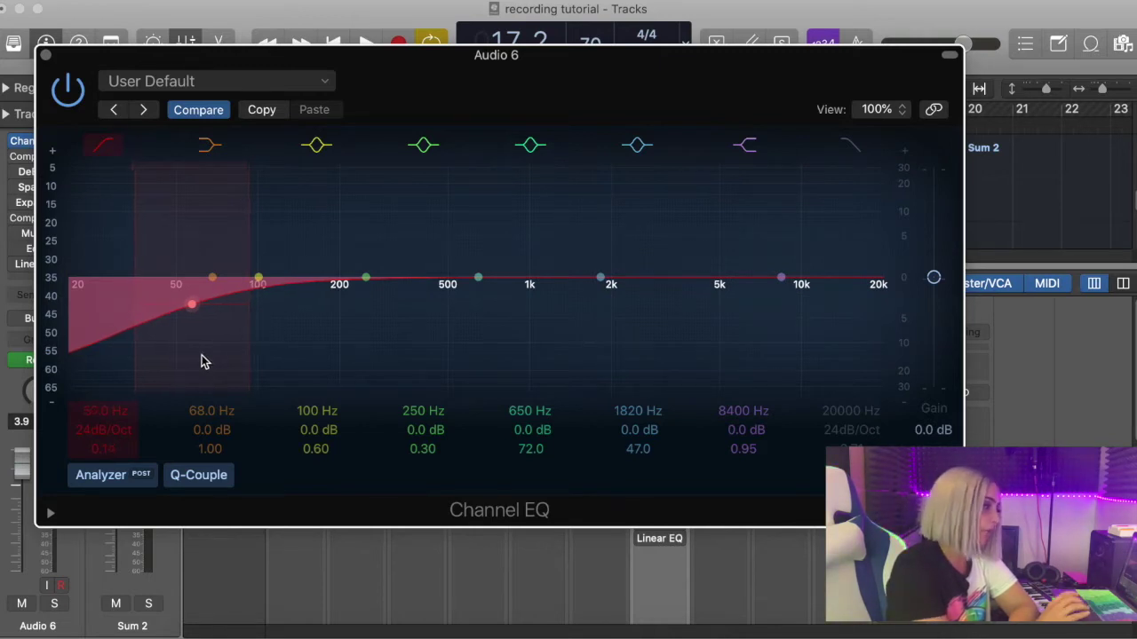
mouse_move(195, 314)
left_mouse_down()
mouse_move(320, 325)
mouse_move(438, 299)
mouse_move(458, 291)
mouse_move(452, 233)
left_mouse_up()
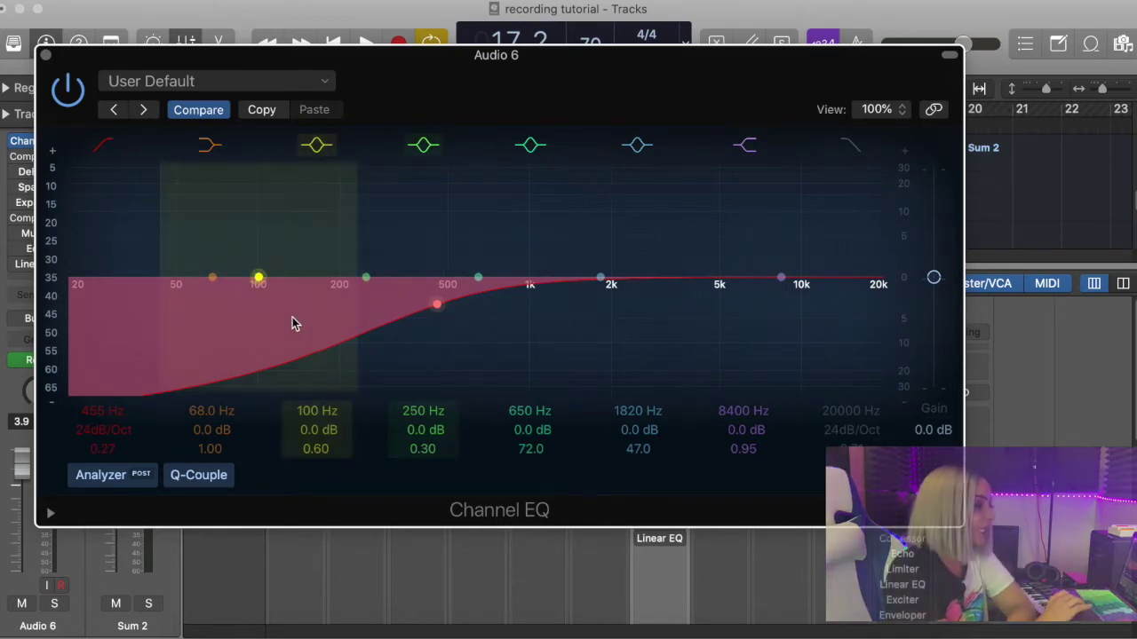
left_click_drag(292, 322, 42, 278)
key("space")
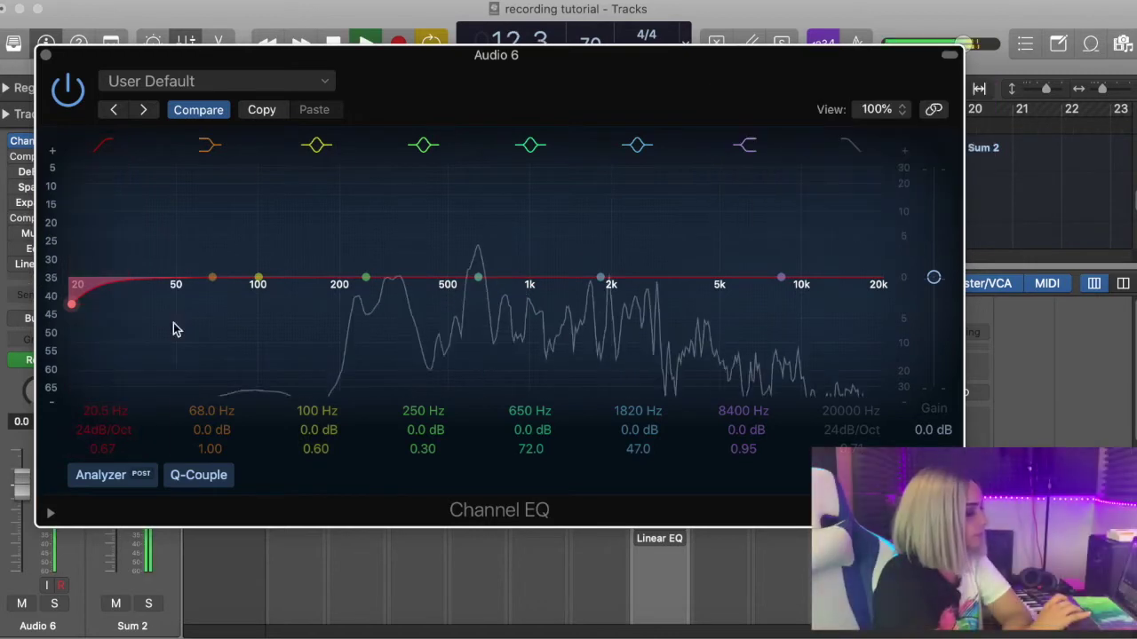
left_click_drag(71, 305, 480, 465)
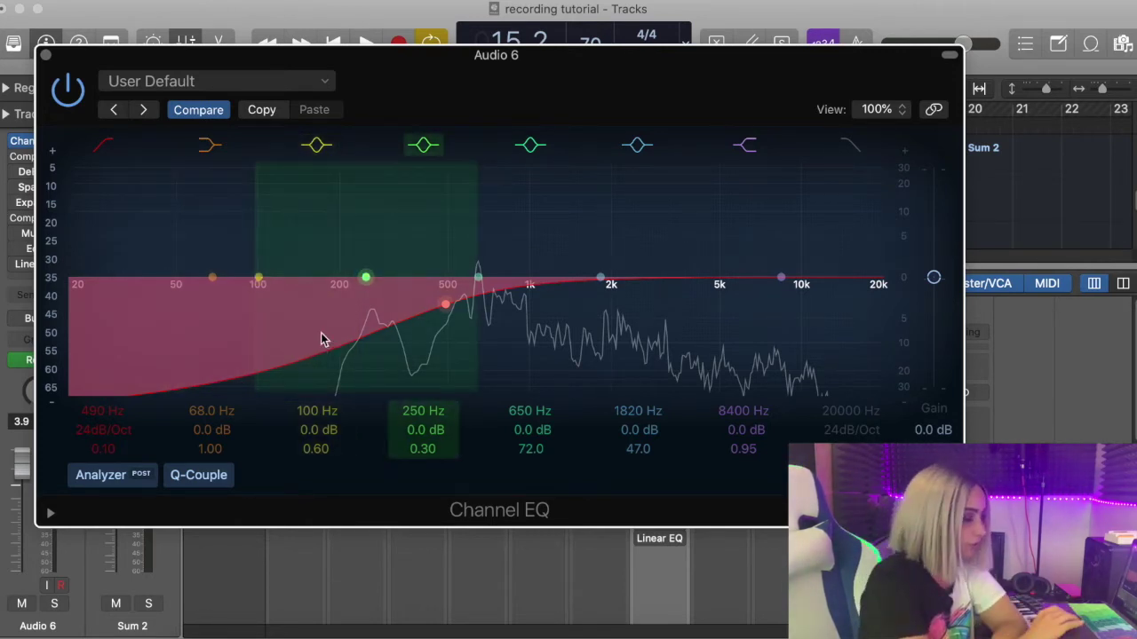
- Play the vocal with the Channel EQ bypassed and re-enabled to compare the sound with and without the low cut
left_click(66, 89)
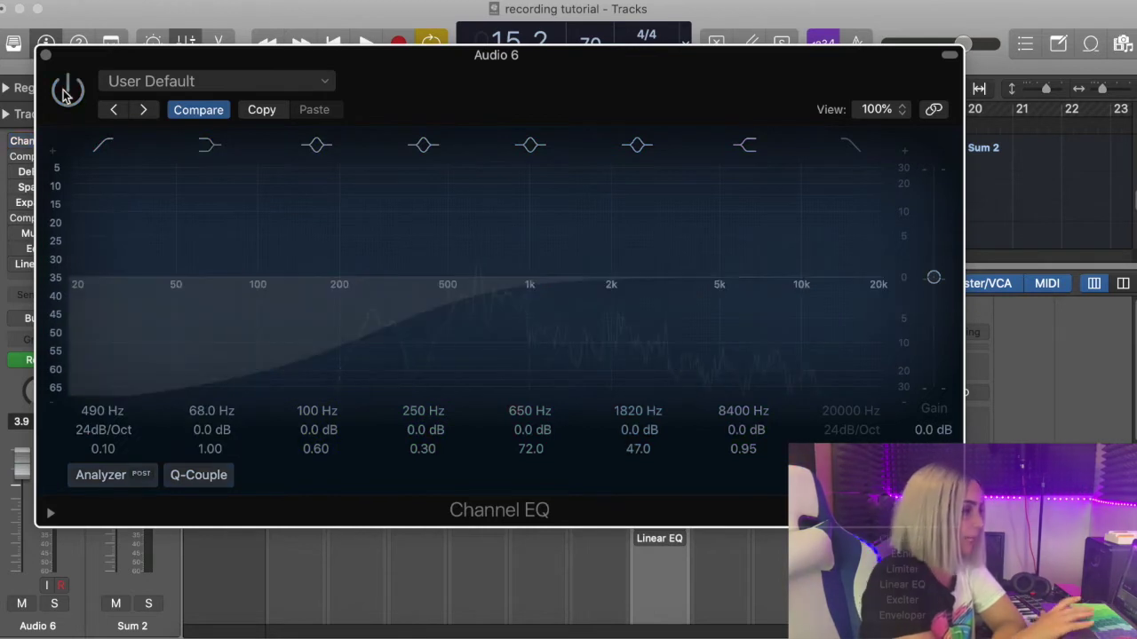
key("space")
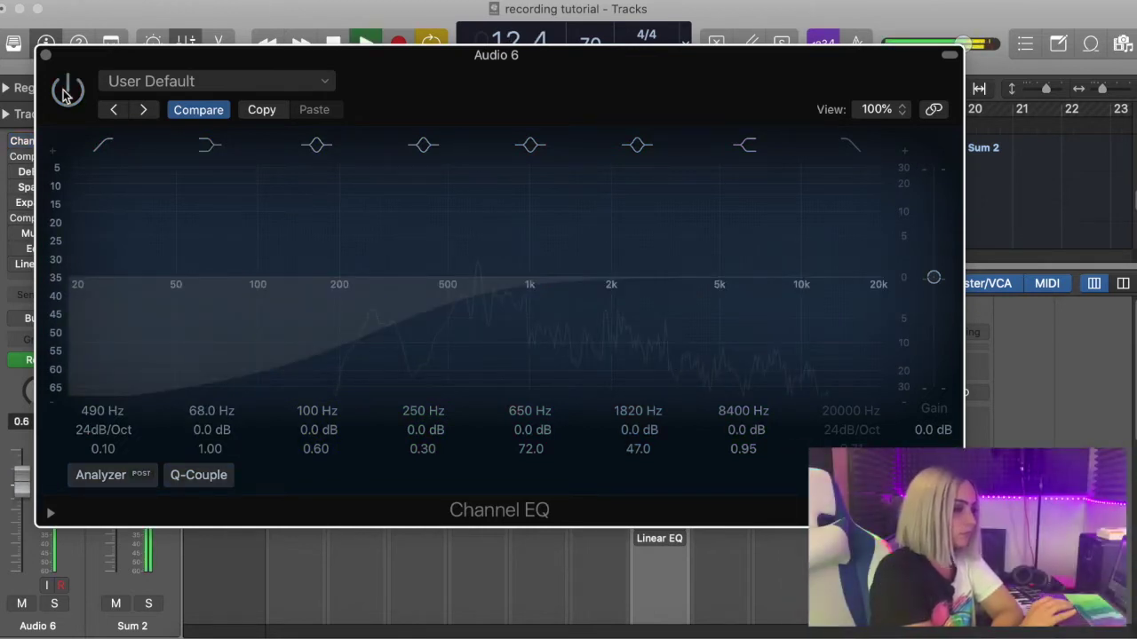
left_click(66, 90)
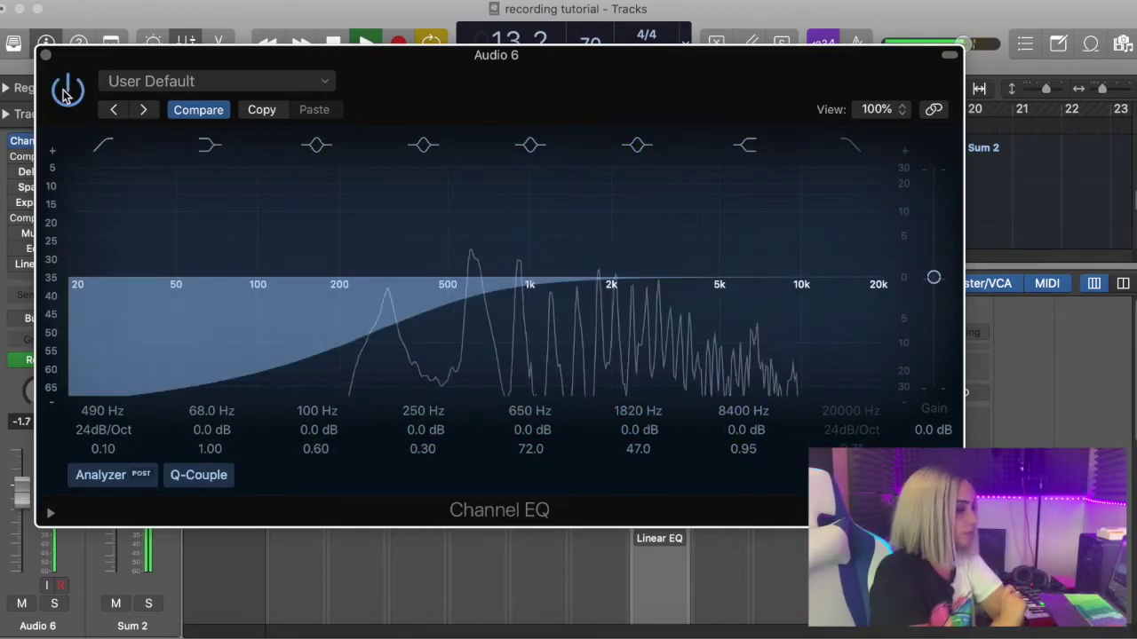
left_click(66, 89)
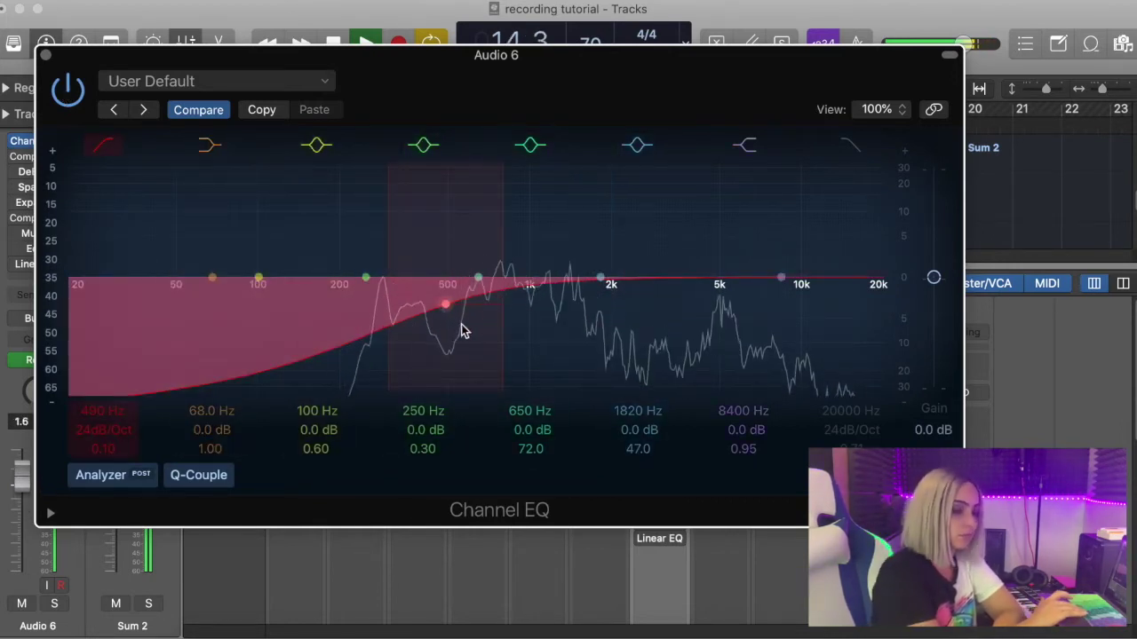
key("space")
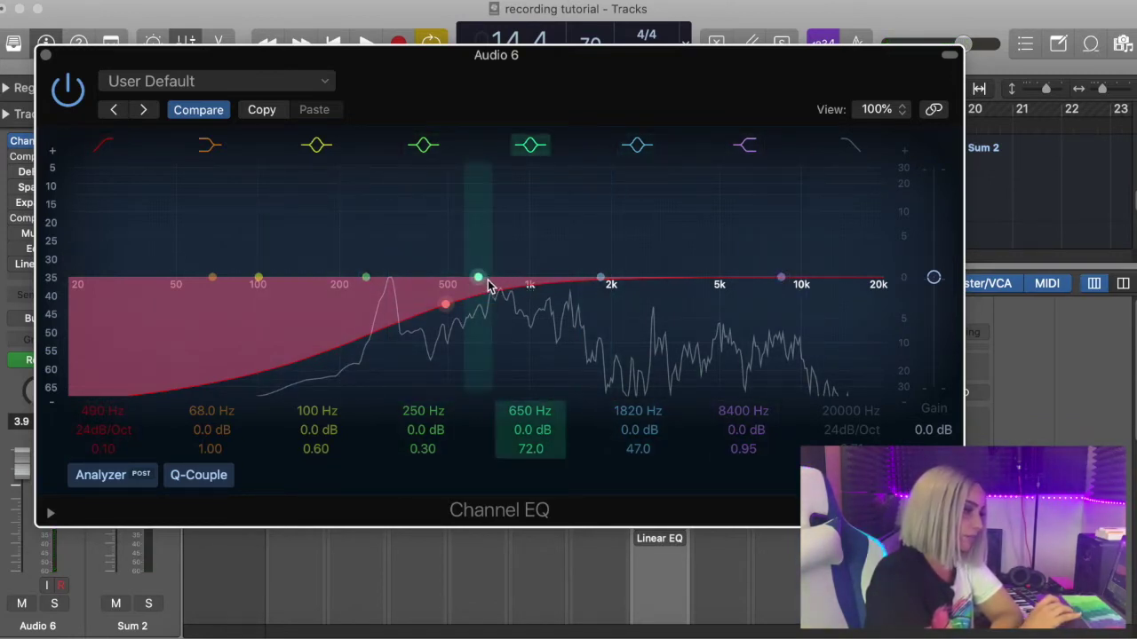
- Sweep the 650 Hz bell band with a narrow boost during playback, then set it to 1300 Hz, -3.0 dB and Q 40
left_click_drag(481, 278, 501, 190)
left_click_drag(500, 238, 503, 279)
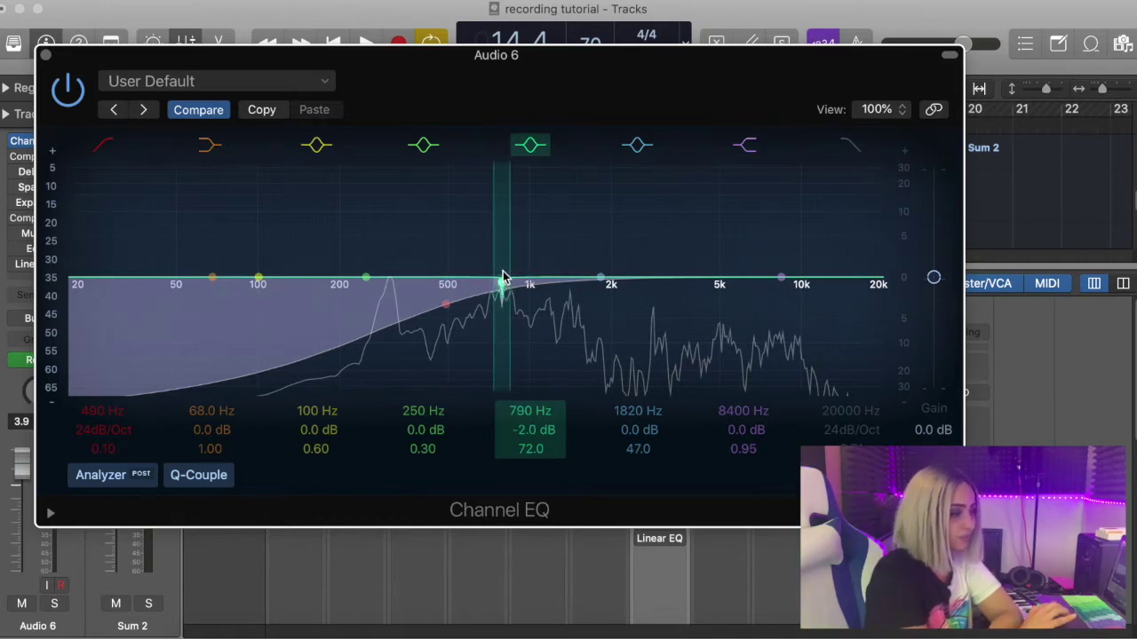
key("space")
left_click_drag(503, 279, 557, 162)
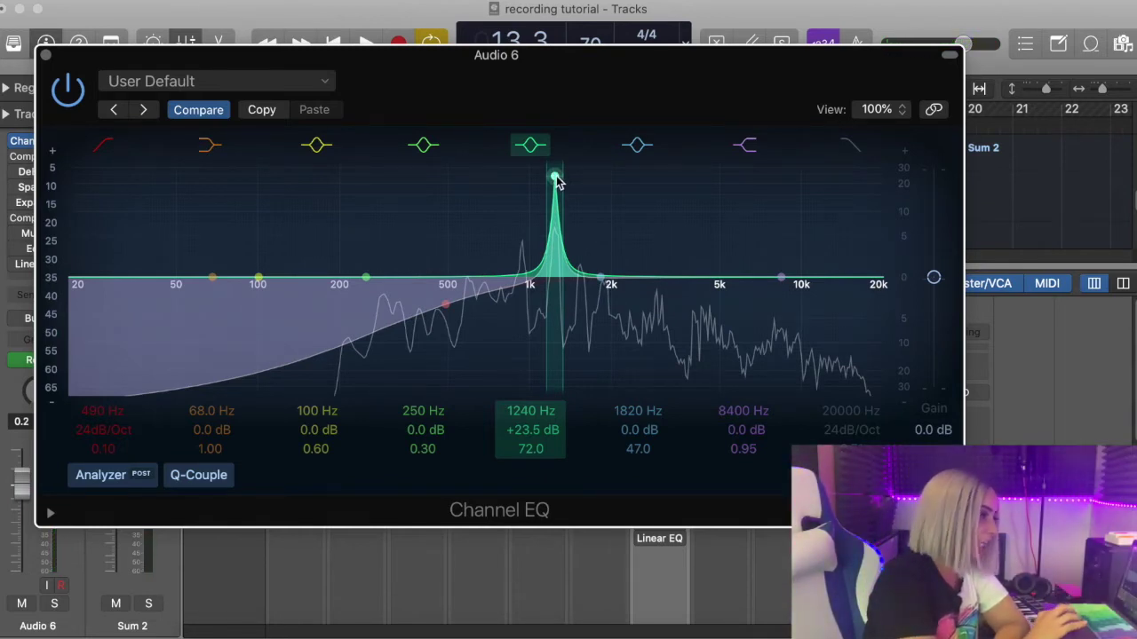
left_click_drag(557, 180, 563, 312)
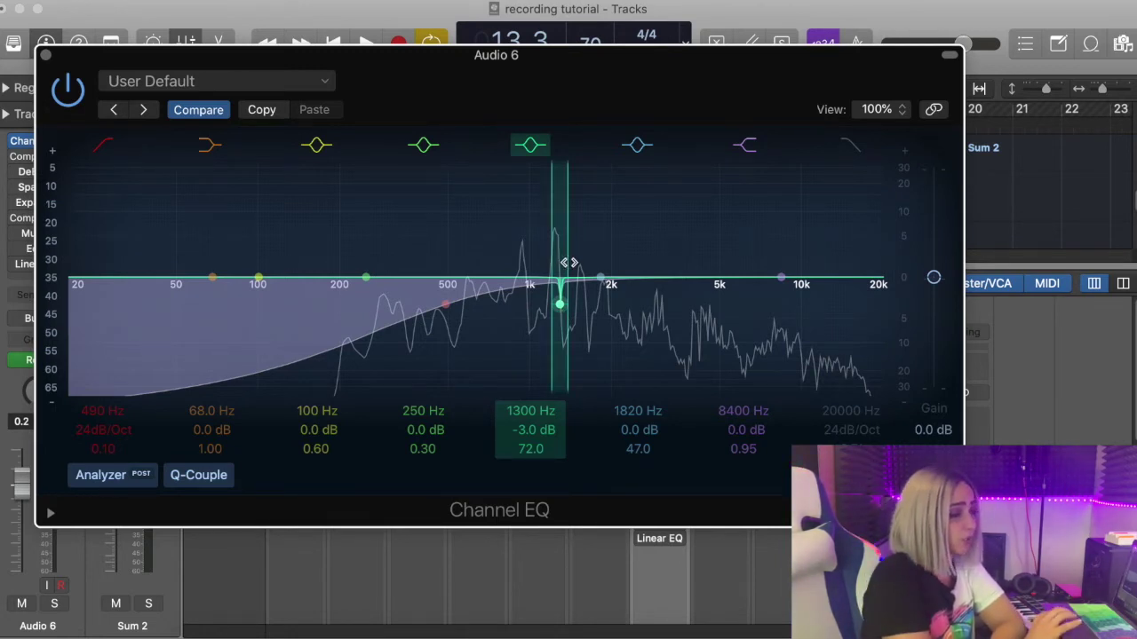
left_click_drag(568, 261, 569, 259)
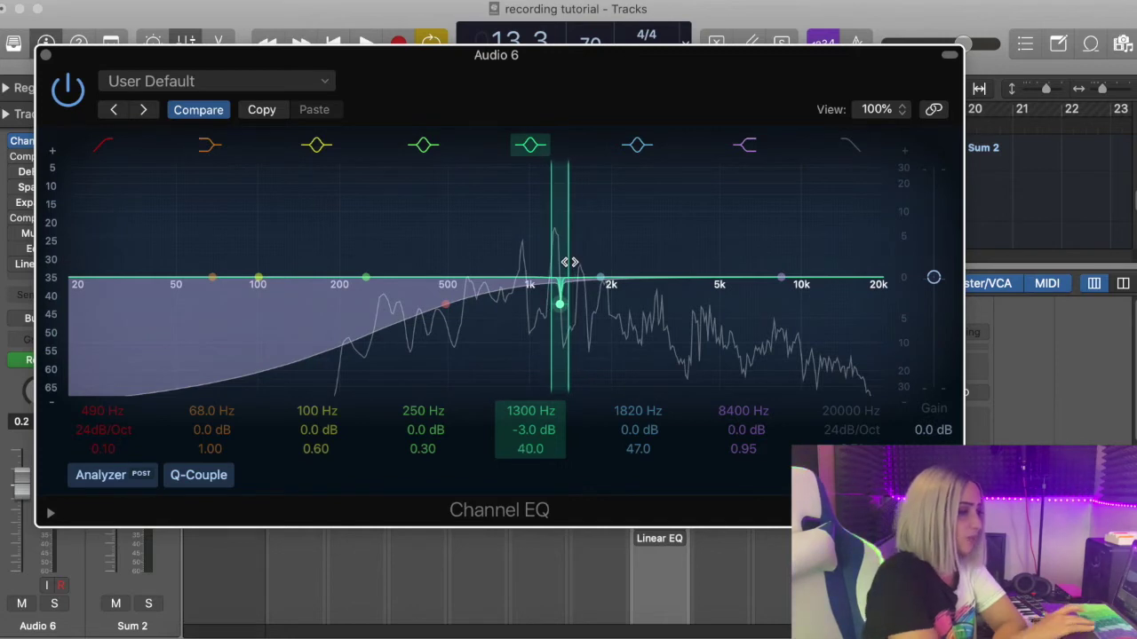
- Play the vocal, widen the 1300 Hz cut to a Q of 0.71, and narrow it back to a Q of 42
key("space")
mouse_move(569, 261)
left_mouse_down()
mouse_move(671, 335)
mouse_move(569, 277)
left_mouse_up()
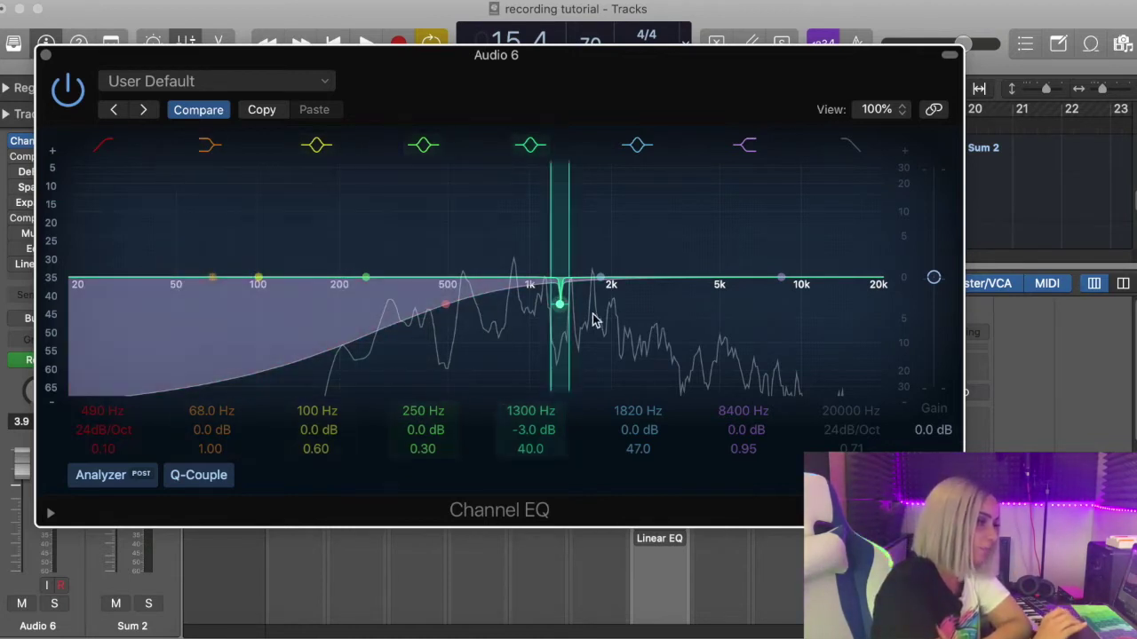
left_click_drag(569, 288, 642, 308)
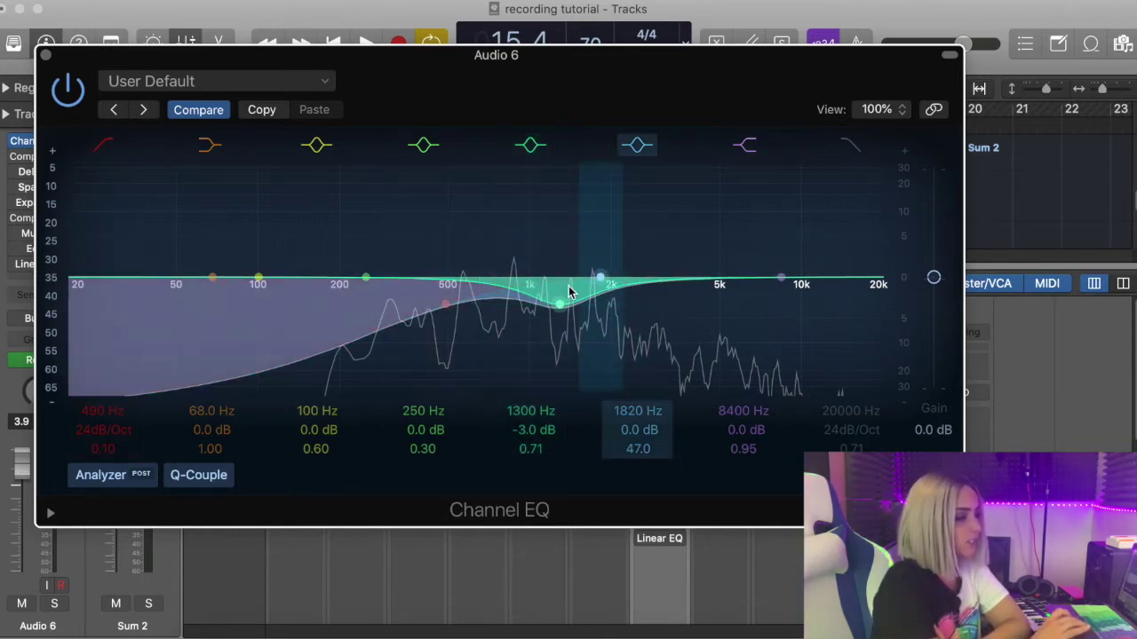
left_click_drag(642, 292, 568, 284)
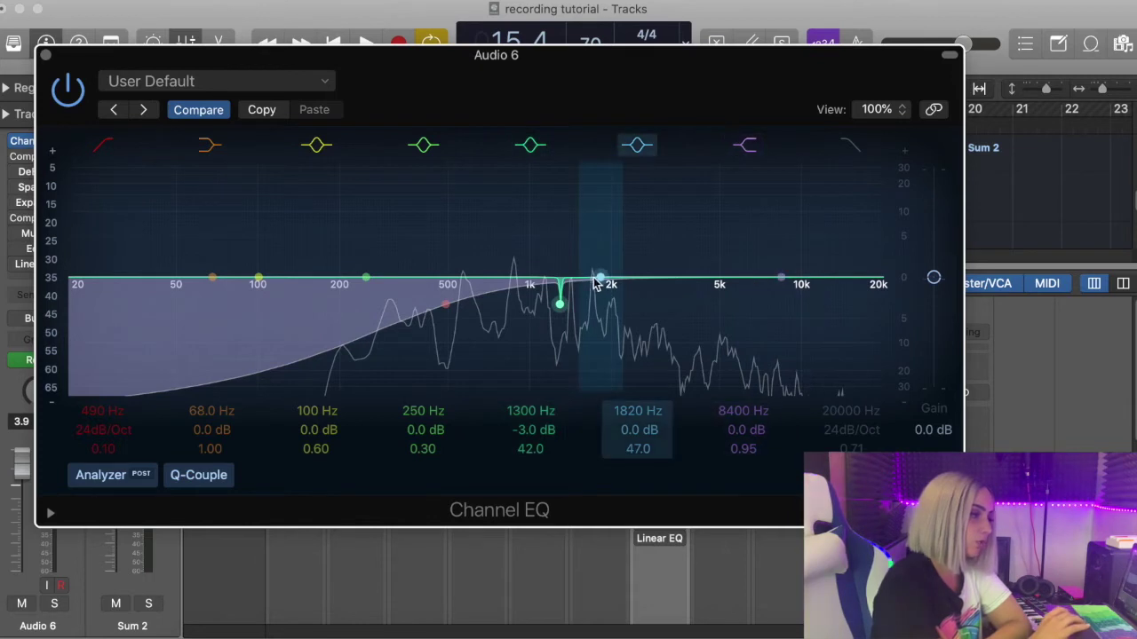
- Move the 1820 Hz bell band to 2150 Hz and cut it by 3.5 dB while the vocal plays
key("space")
left_click_drag(600, 279, 622, 302)
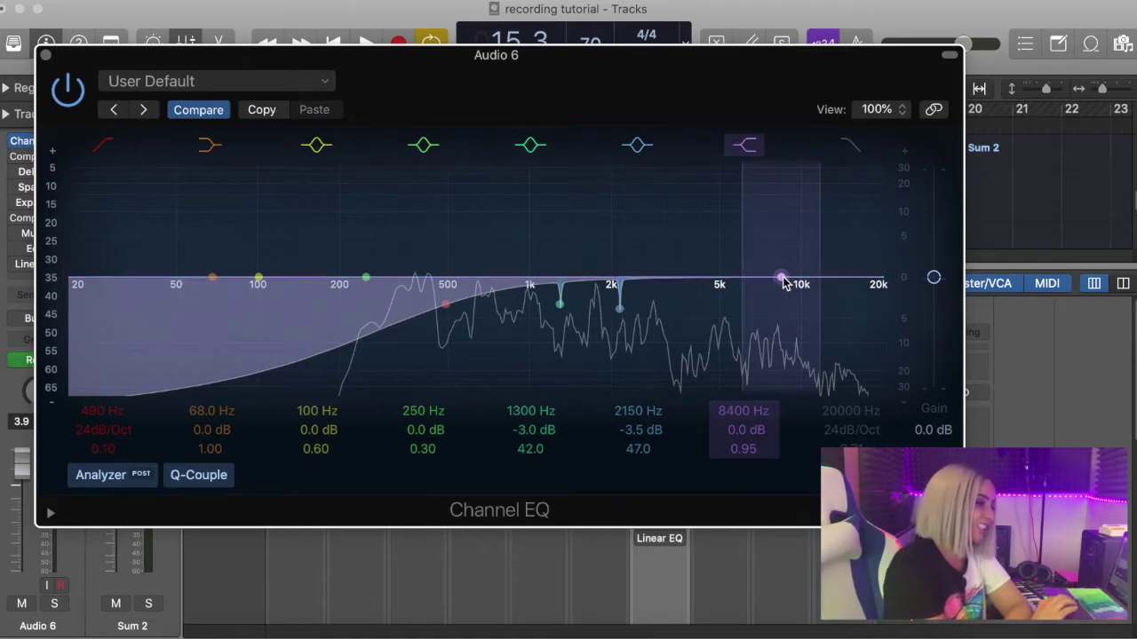
- Try a 2.0 dB boost on the 8400 Hz high shelf, set it to -1.5 dB during playback, and close the Channel EQ
left_click_drag(781, 280, 783, 272)
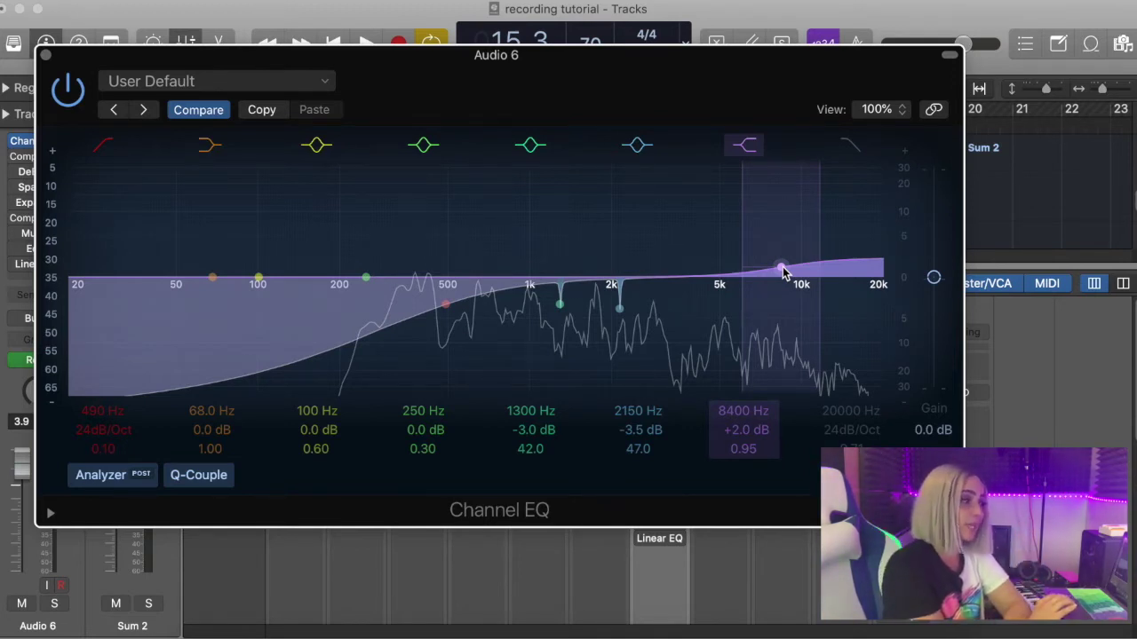
left_click_drag(783, 272, 783, 278)
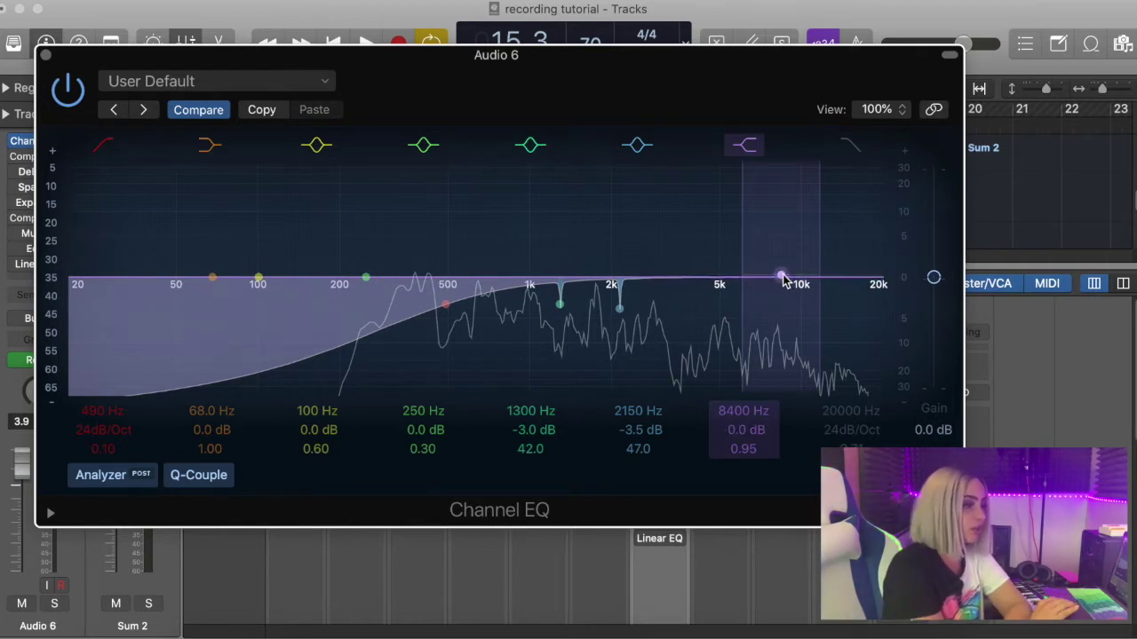
key("space")
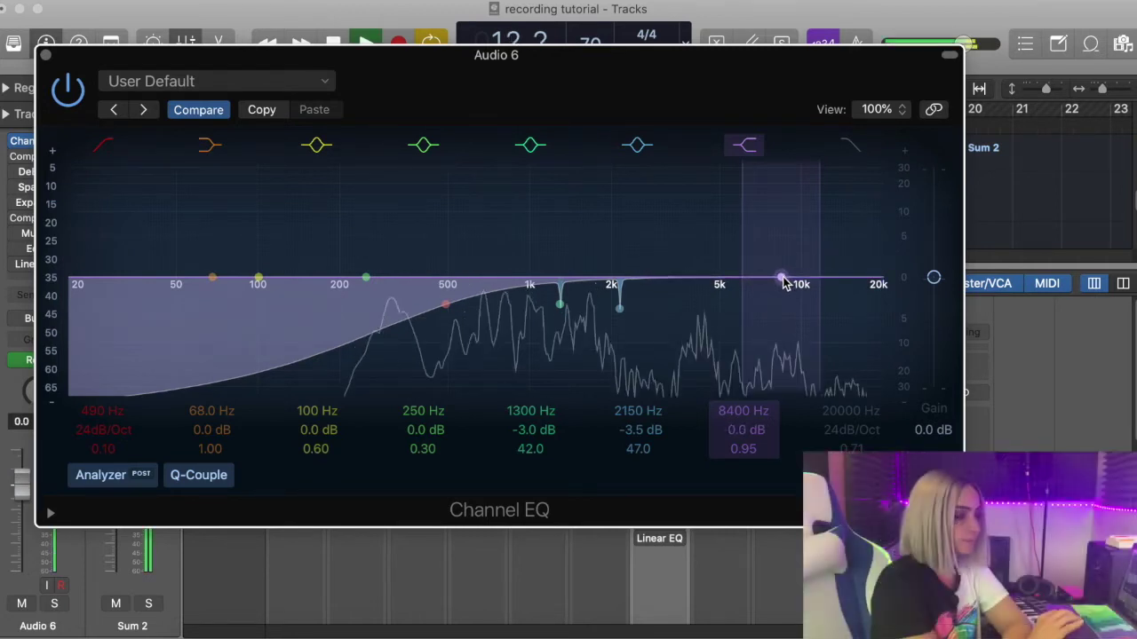
left_click_drag(781, 279, 785, 290)
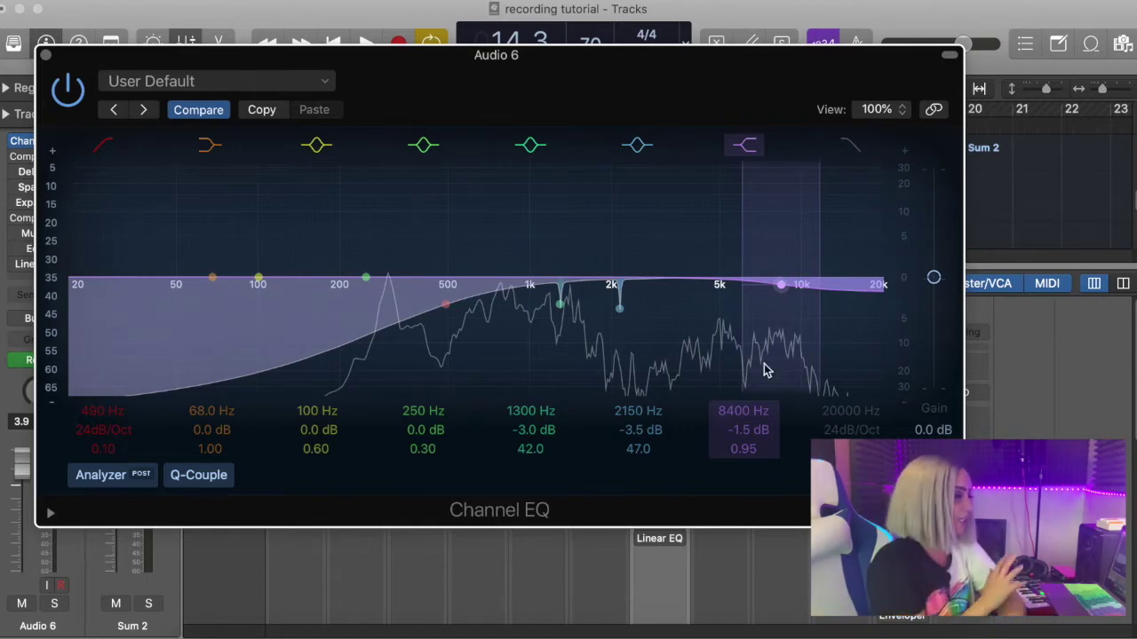
left_click(45, 56)
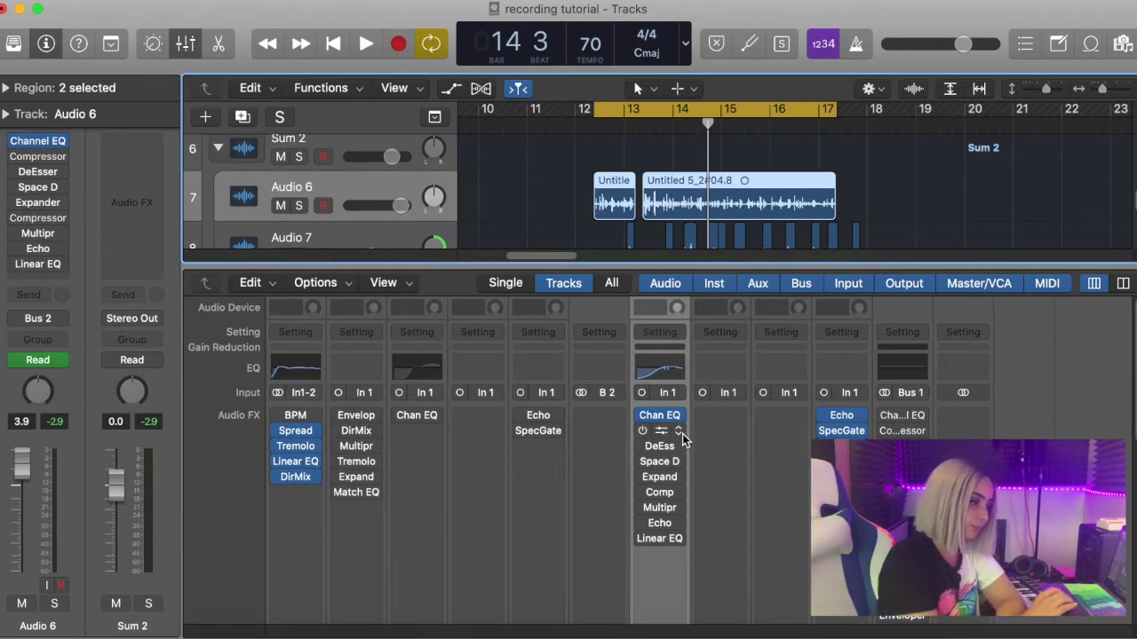
- Load the Compressor from the Dynamics plug-ins in the second audio effect slot of Audio 6
left_click(681, 433)
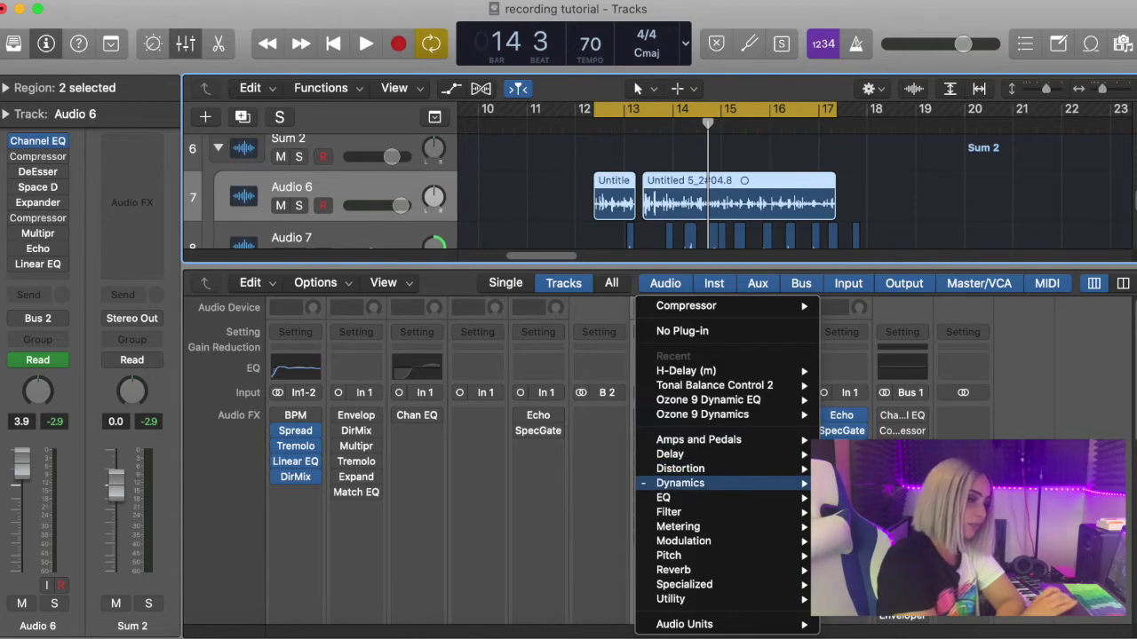
left_click(861, 498)
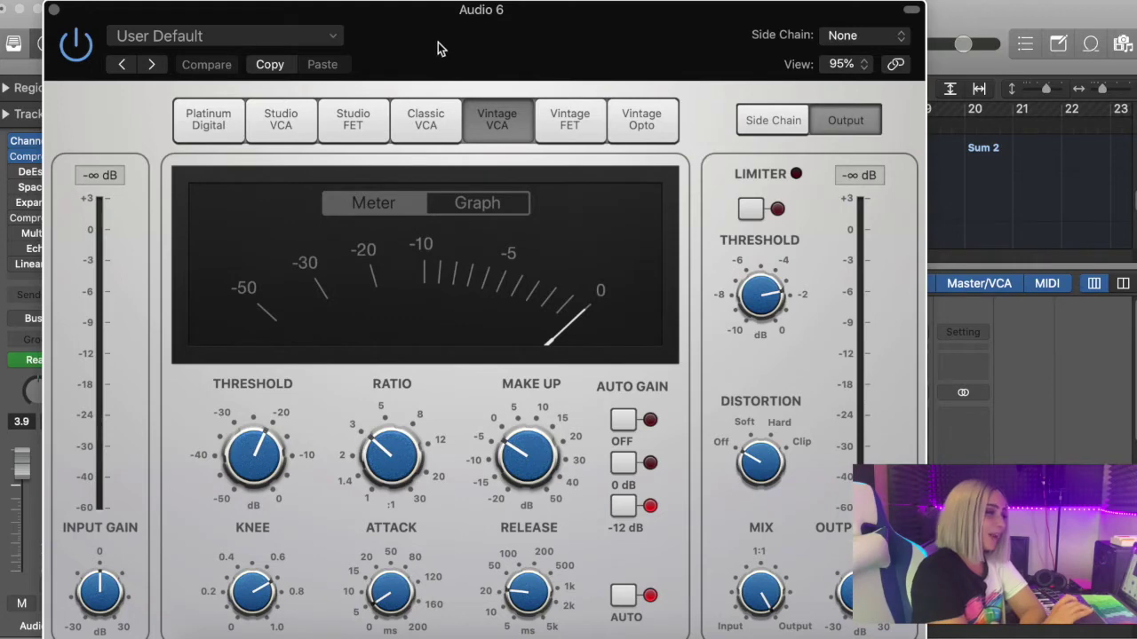
- Look through the Platinum Digital, Studio VCA and Studio FET compressor models and return to Vintage VCA
left_click(184, 119)
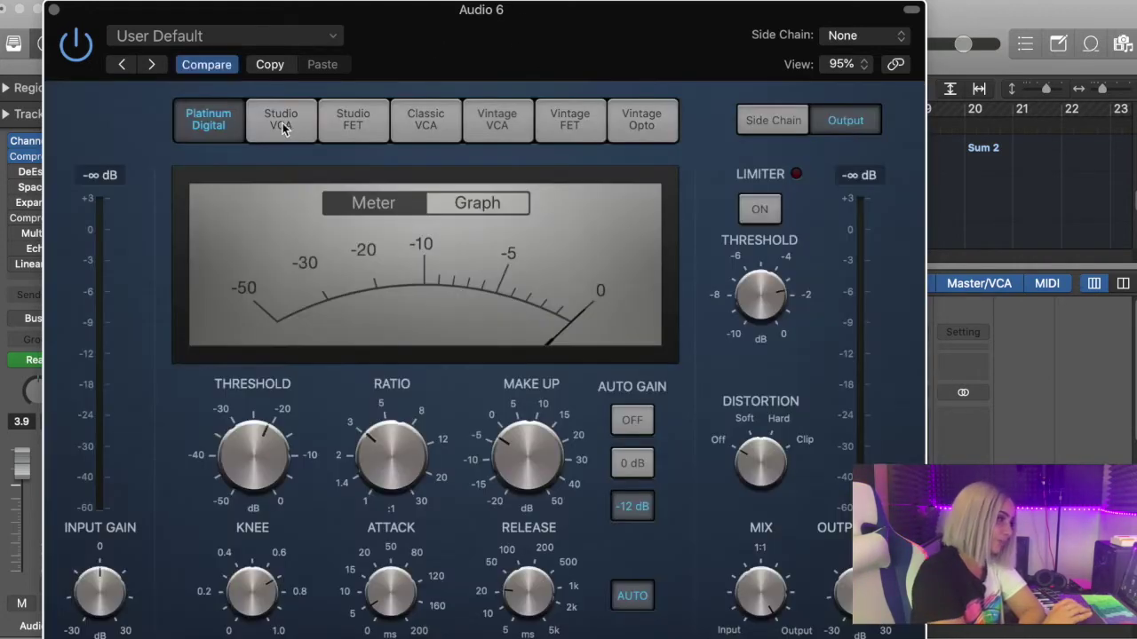
left_click(283, 122)
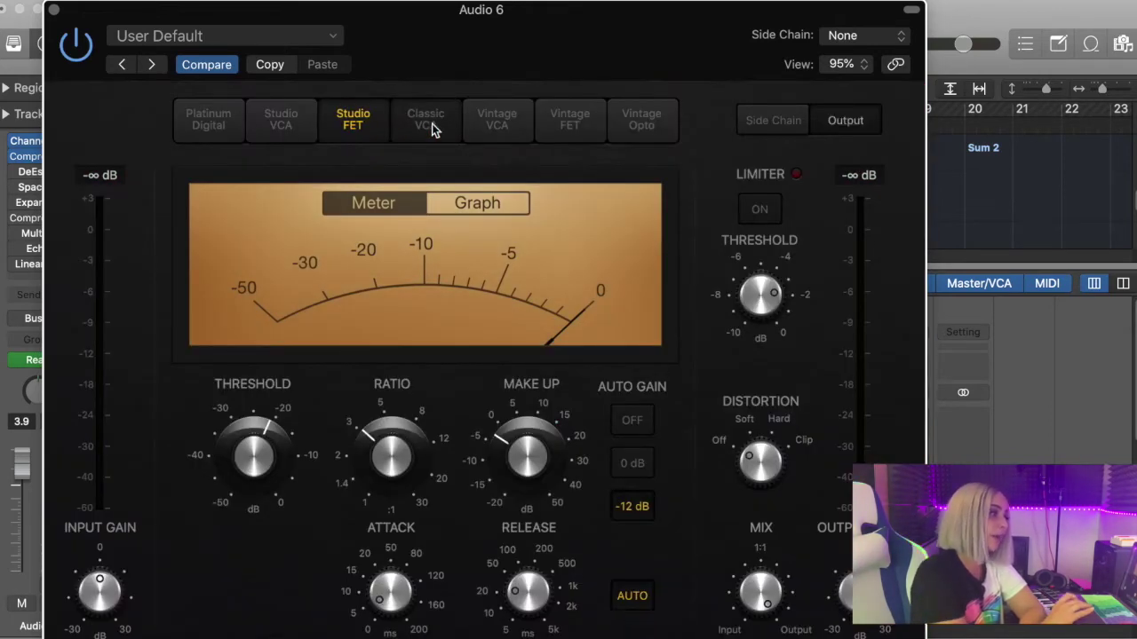
left_click(499, 124)
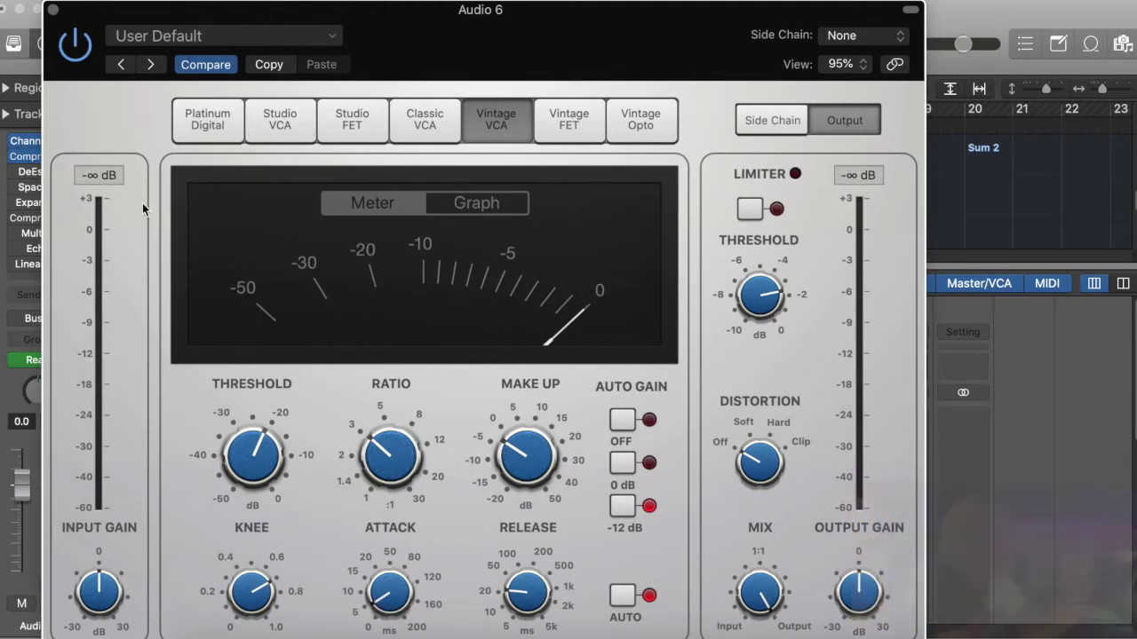
- Lower the compressor threshold to -50.0 dB and return ratio, knee, attack and release to their minimum settings
key("space")
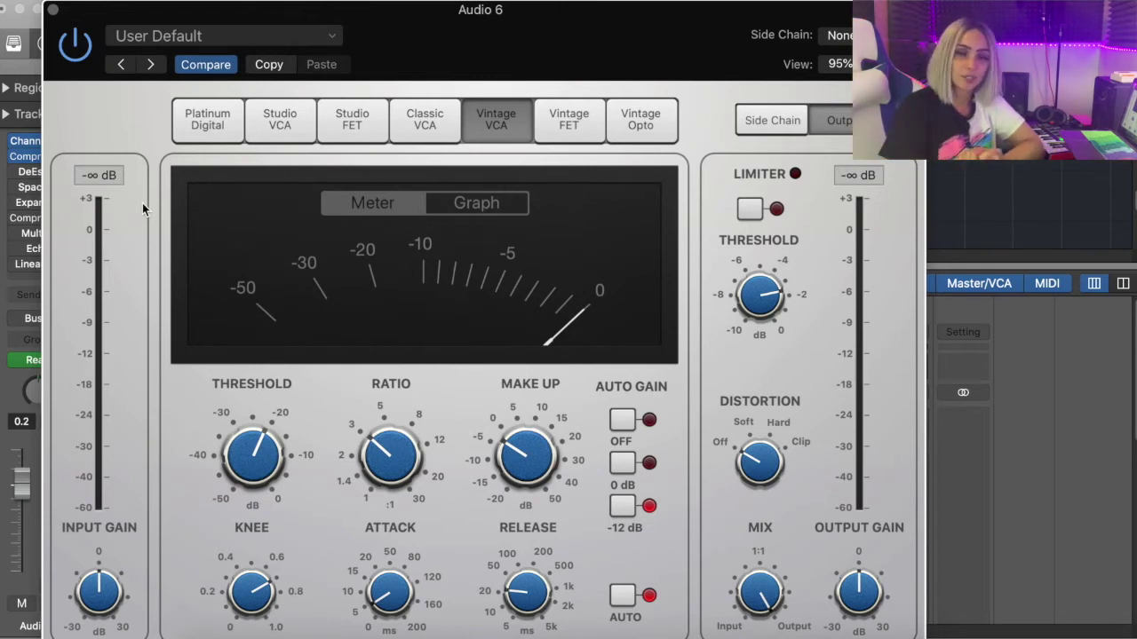
left_click_drag(210, 454, 202, 451)
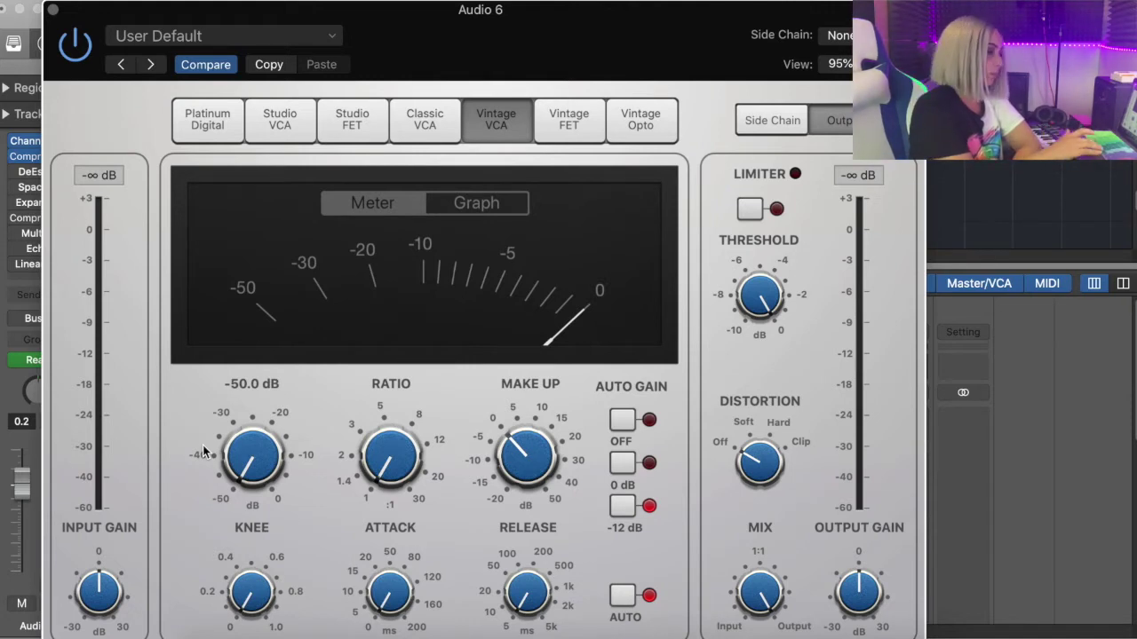
key("space")
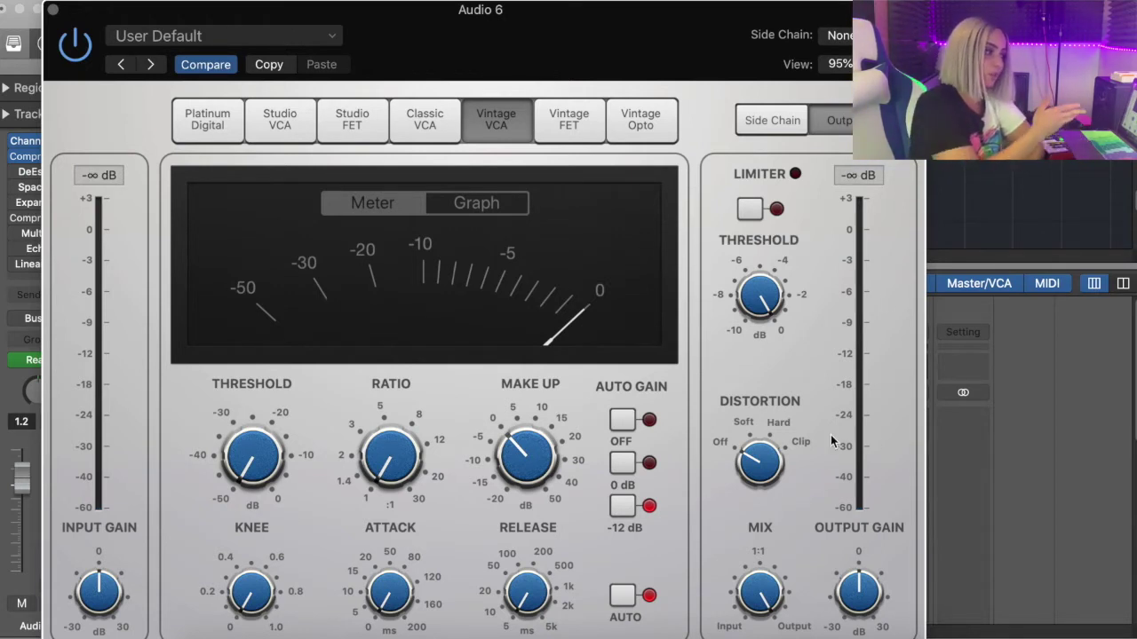
- Raise the compressor threshold to -41.0 dB while the vocal plays
mouse_move(394, 428)
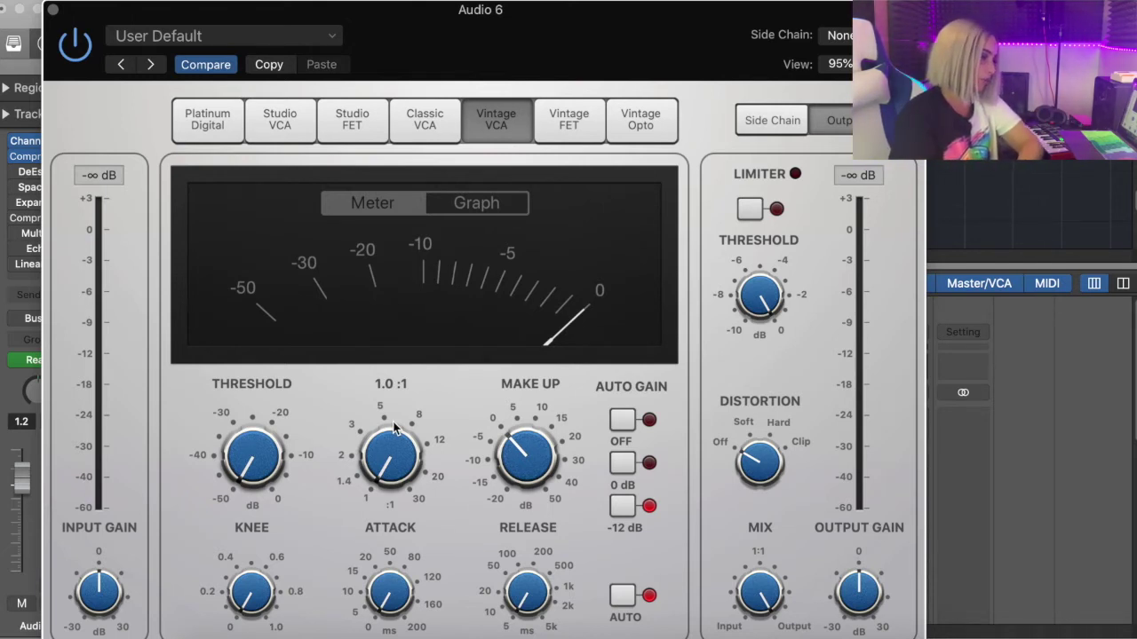
mouse_move(247, 458)
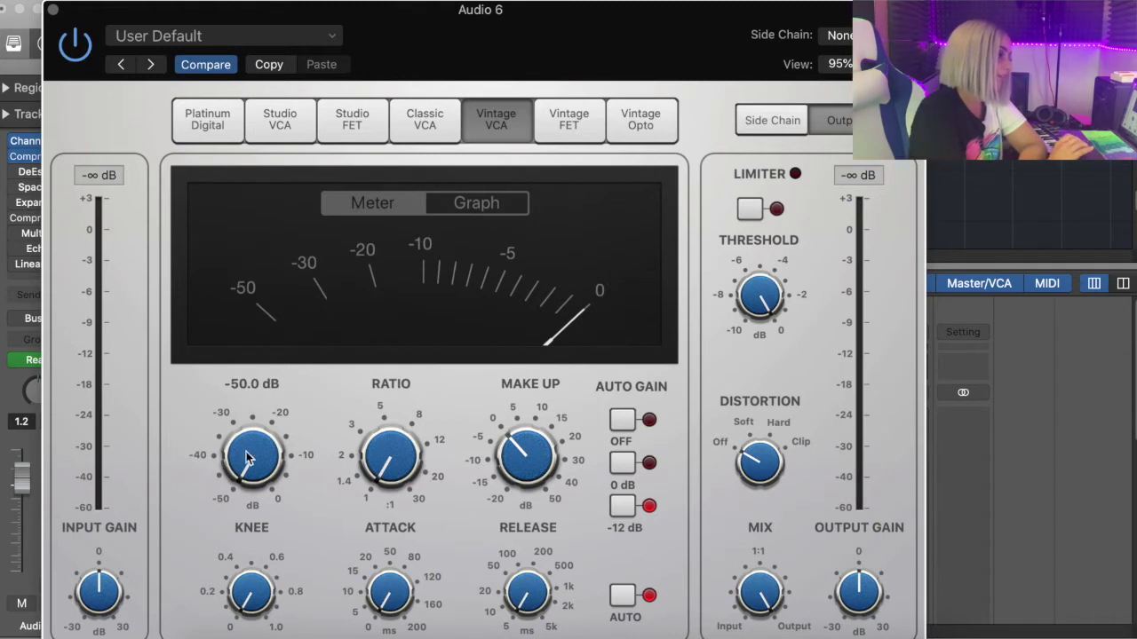
left_click_drag(253, 474, 227, 541)
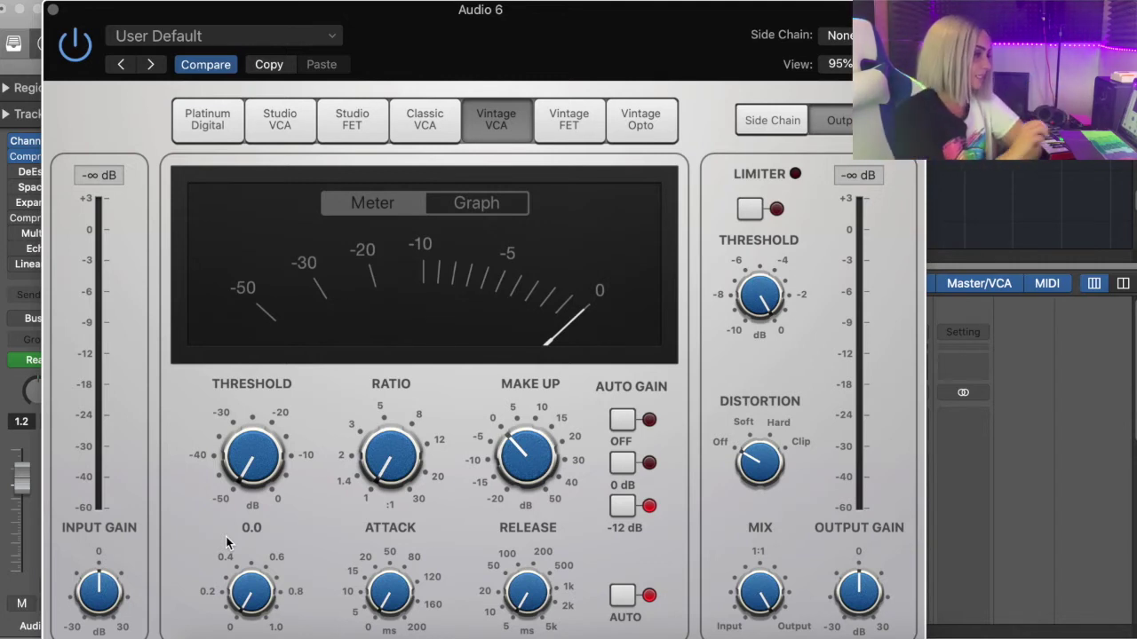
left_click_drag(258, 477, 282, 394)
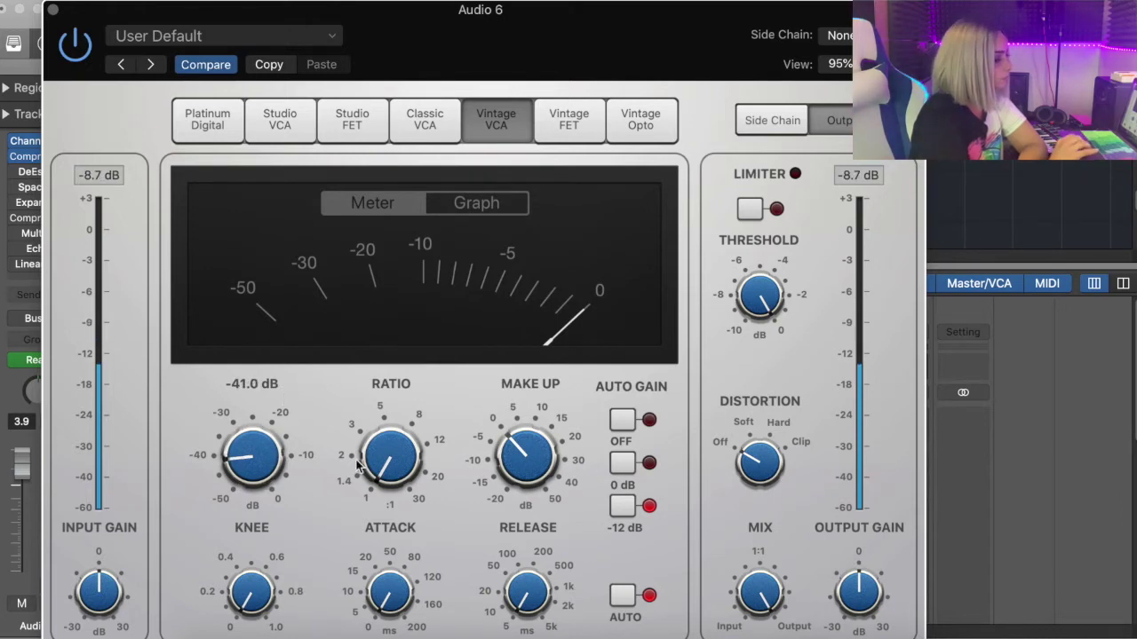
- Sweep the compression ratio between 30:1 and 1:1, then set it slightly above 3:1
mouse_move(364, 468)
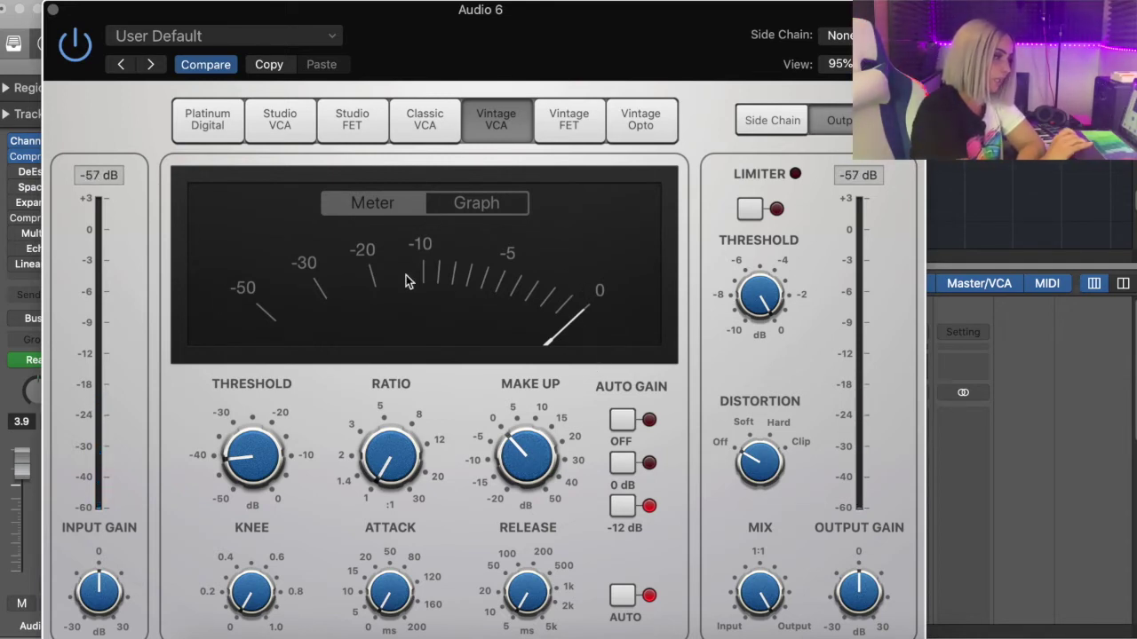
mouse_move(362, 442)
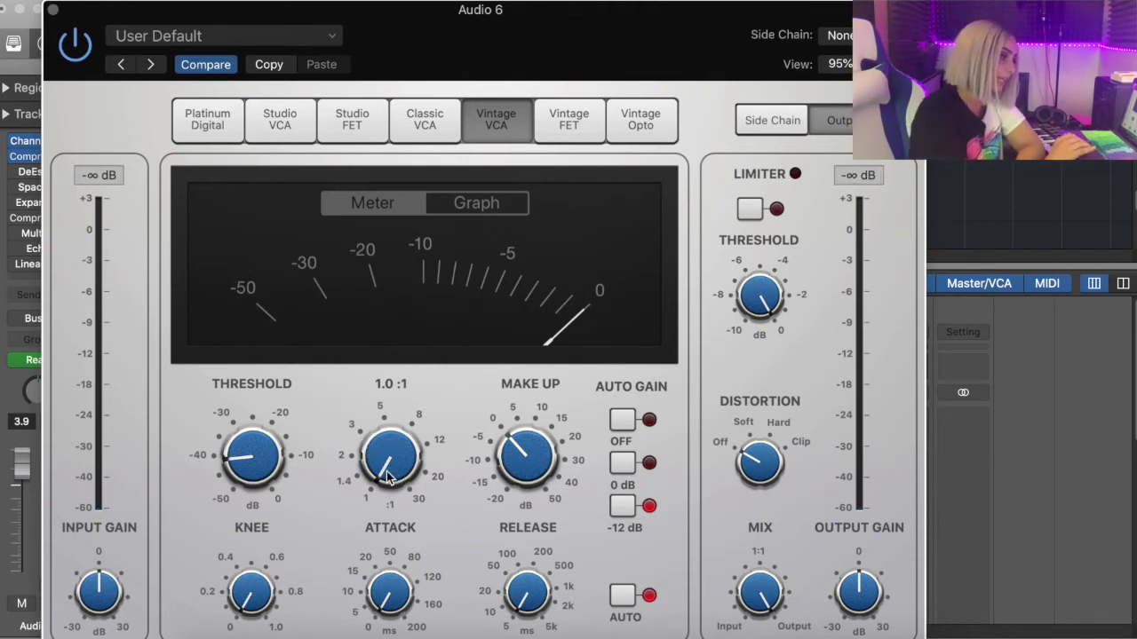
left_click(418, 510)
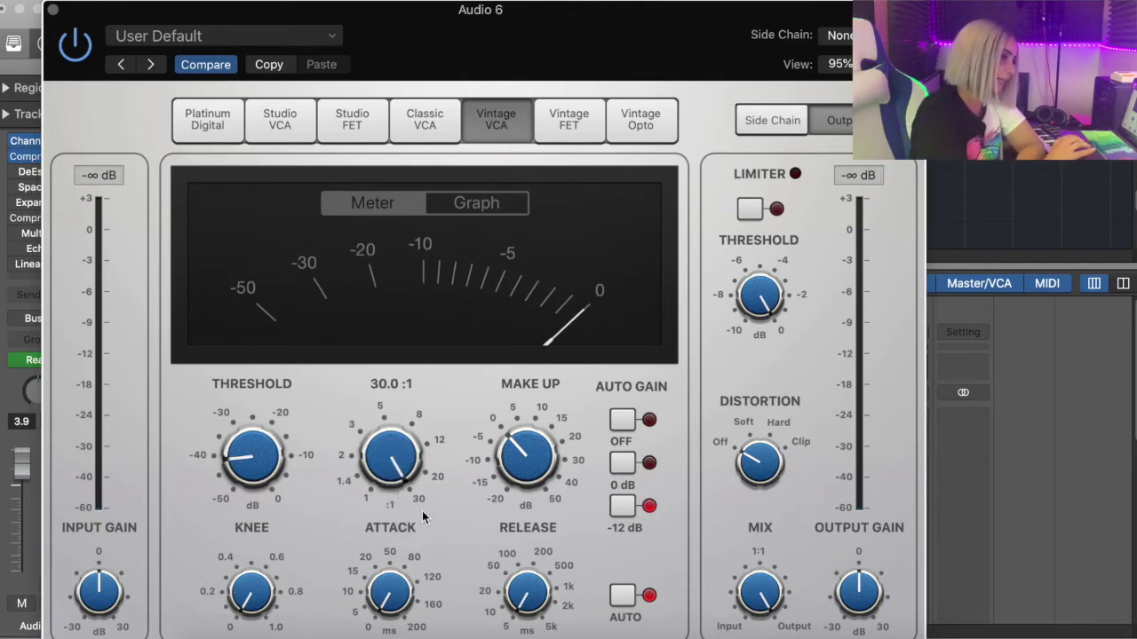
left_click_drag(417, 510, 417, 568)
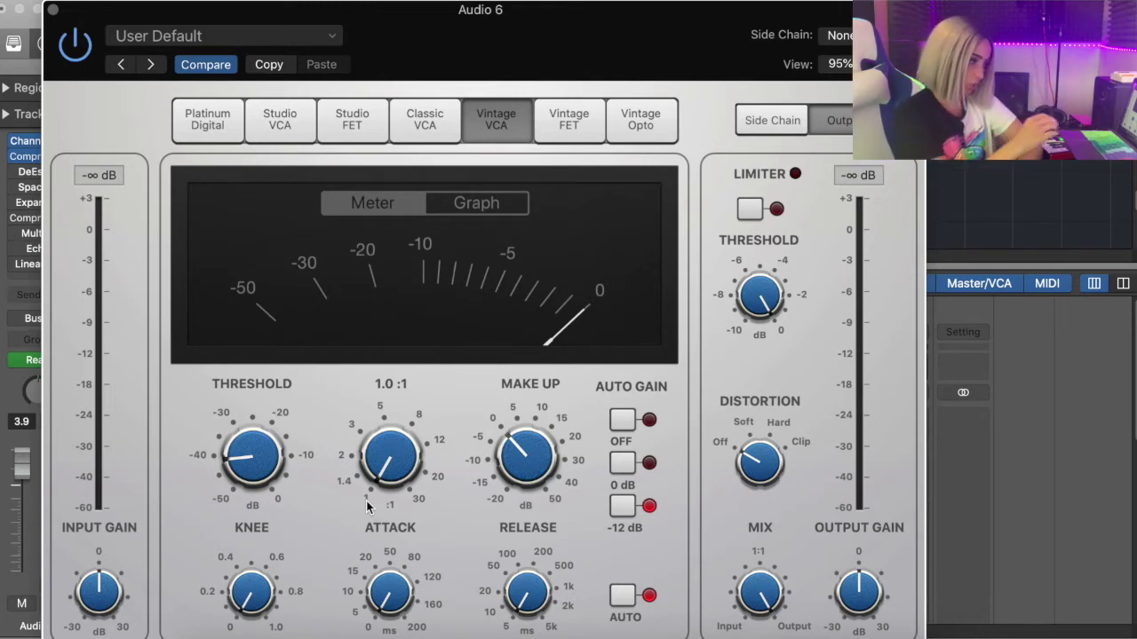
left_click_drag(395, 477, 367, 398)
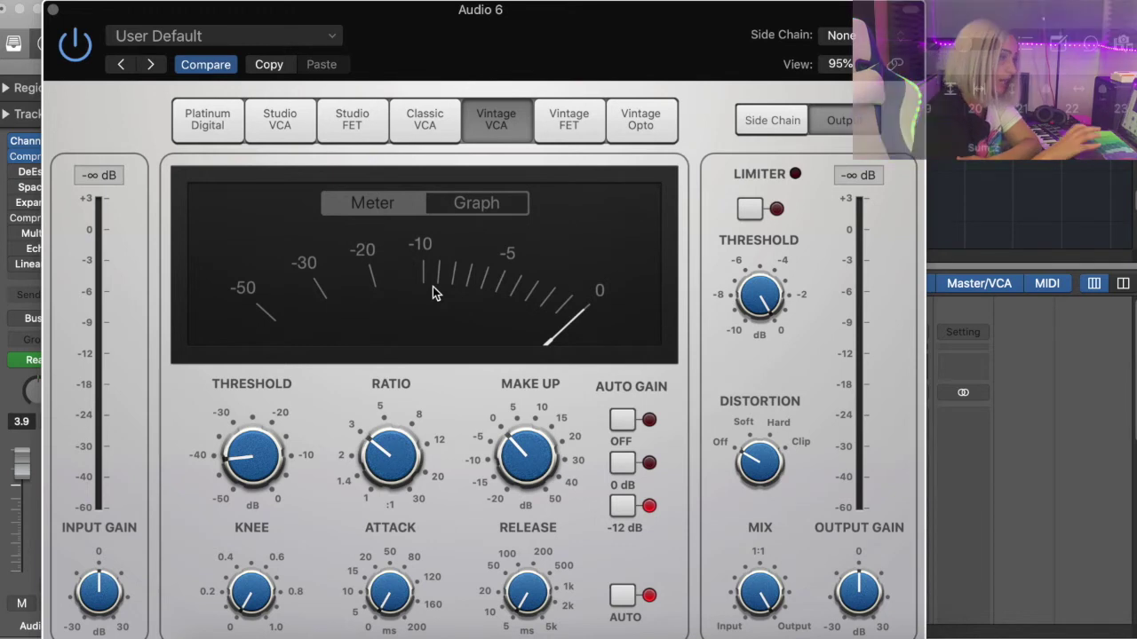
- Try compressor thresholds of -40.5 dB and -6.0 dB during vocal playback, then set the threshold to -12.0 dB
key("space")
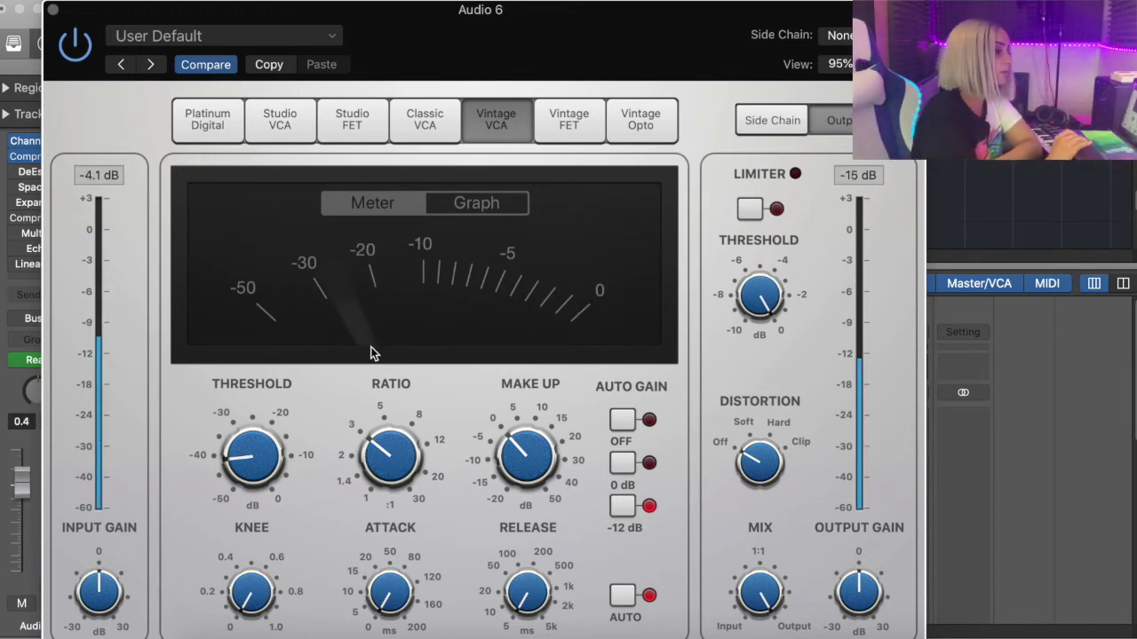
mouse_move(253, 466)
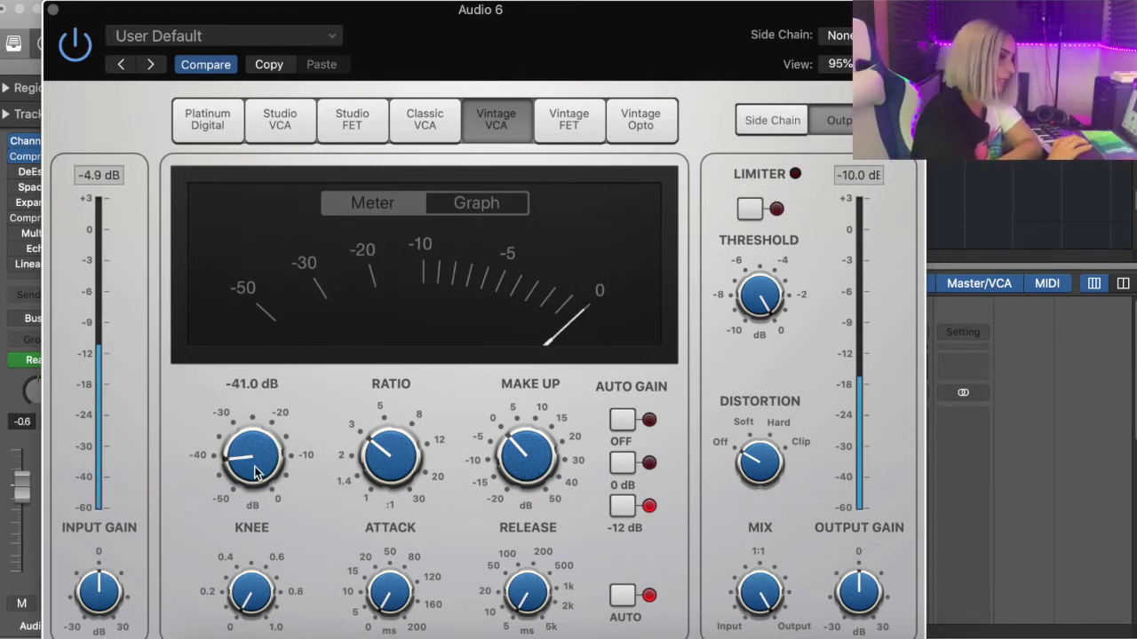
left_click_drag(253, 473, 255, 471)
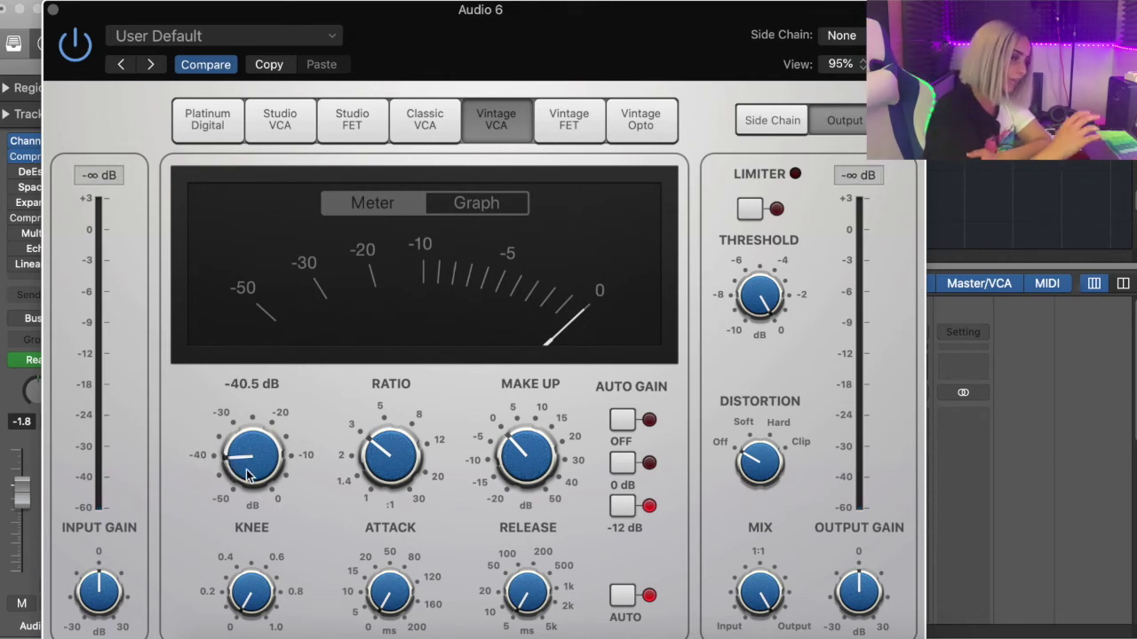
key("space")
left_click_drag(249, 473, 256, 330)
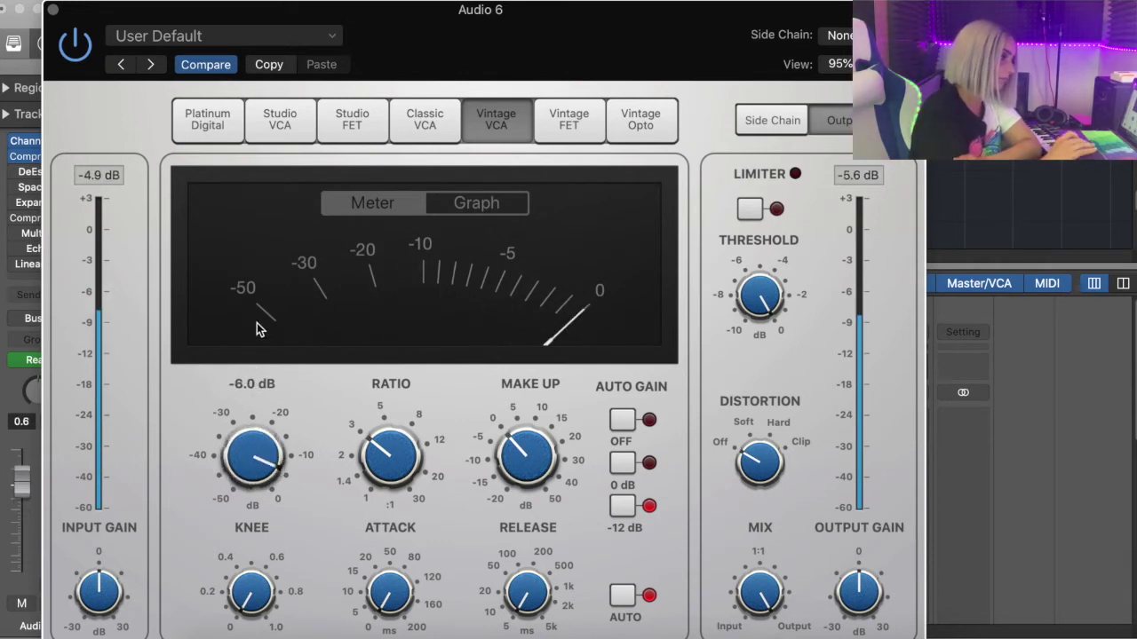
scroll(264, 467, "up", 5)
scroll(264, 466, "down", 10)
left_click_drag(264, 466, 260, 468)
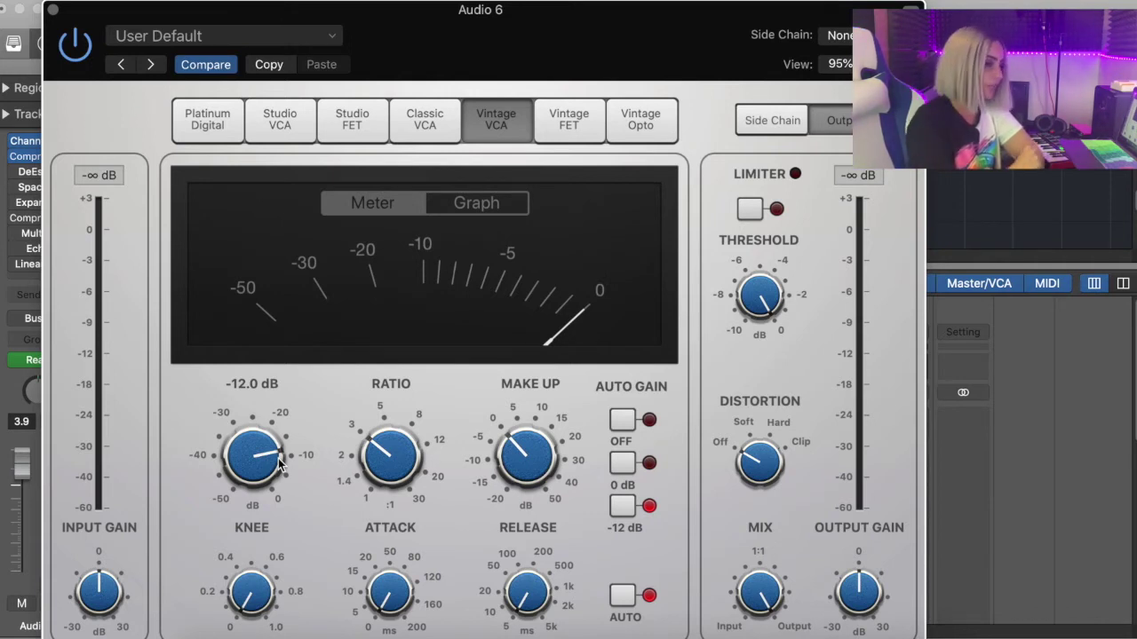
- Try a 10.0 ms attack while the vocal plays, then set the attack to 6.5 ms
mouse_move(391, 597)
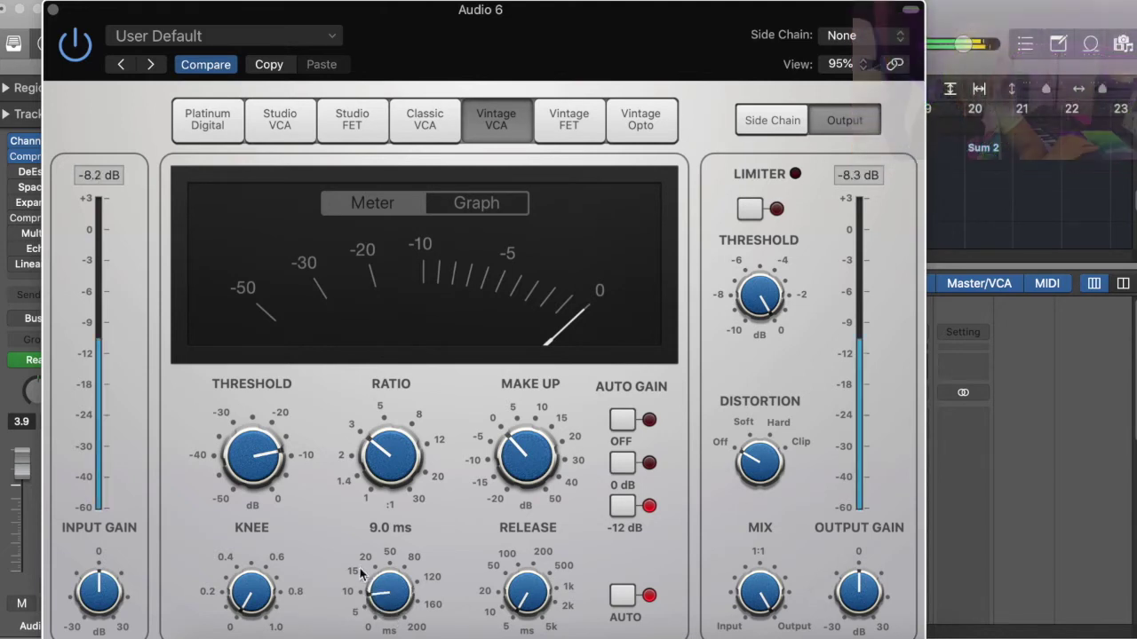
left_click_drag(364, 601, 359, 568)
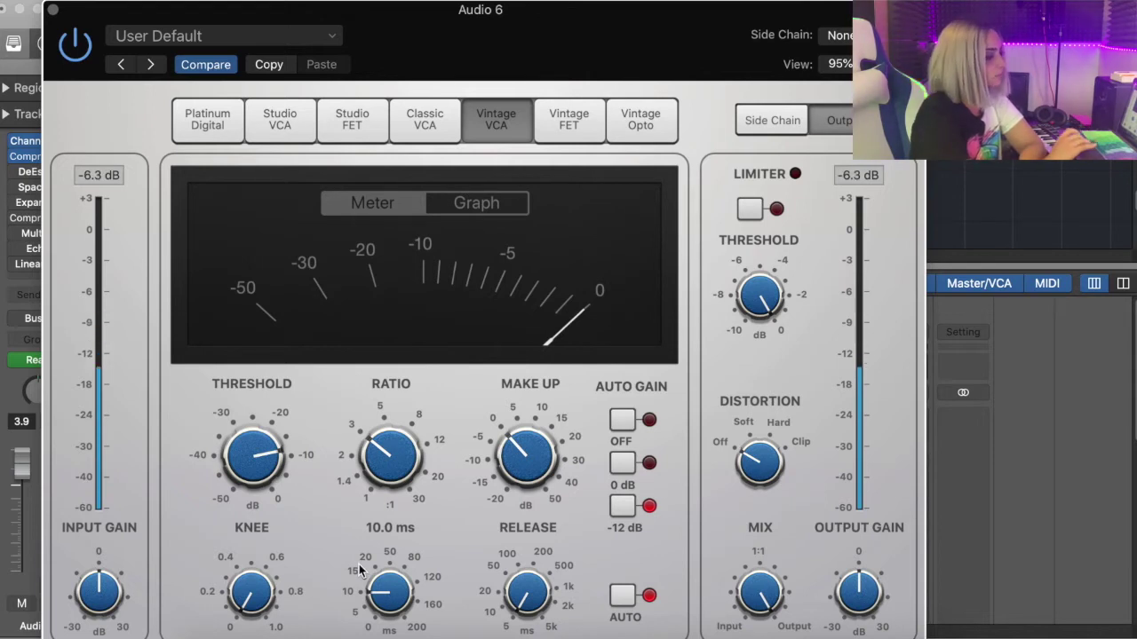
mouse_move(394, 597)
left_mouse_down()
mouse_move(393, 584)
mouse_move(388, 607)
left_mouse_up()
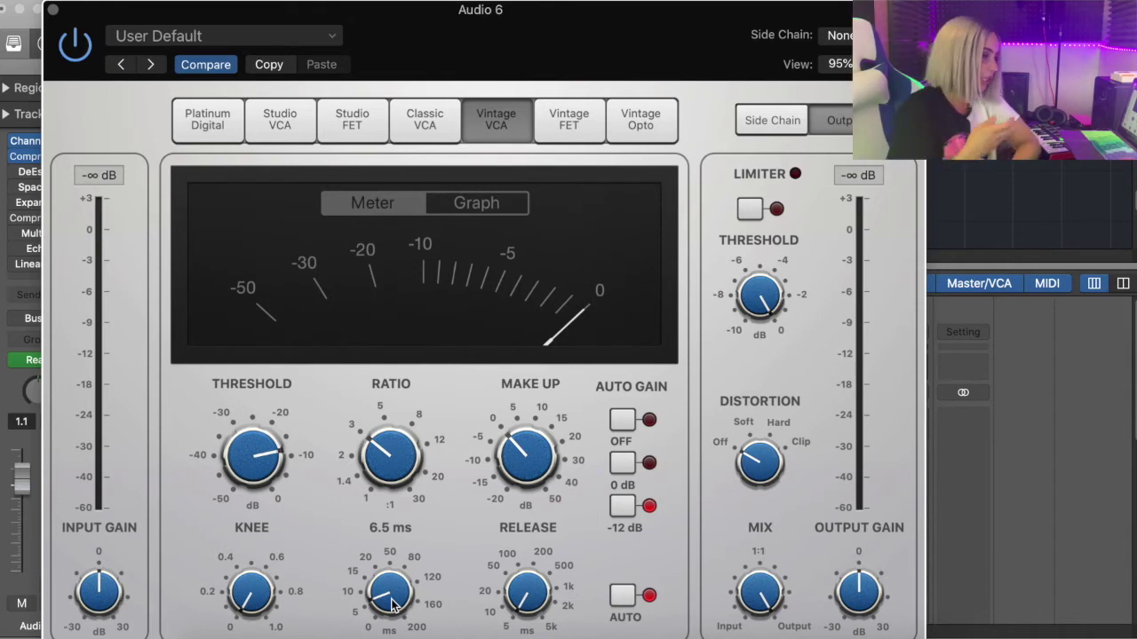
- Set the compressor release to 150.0 ms while listening to the vocal
mouse_move(543, 607)
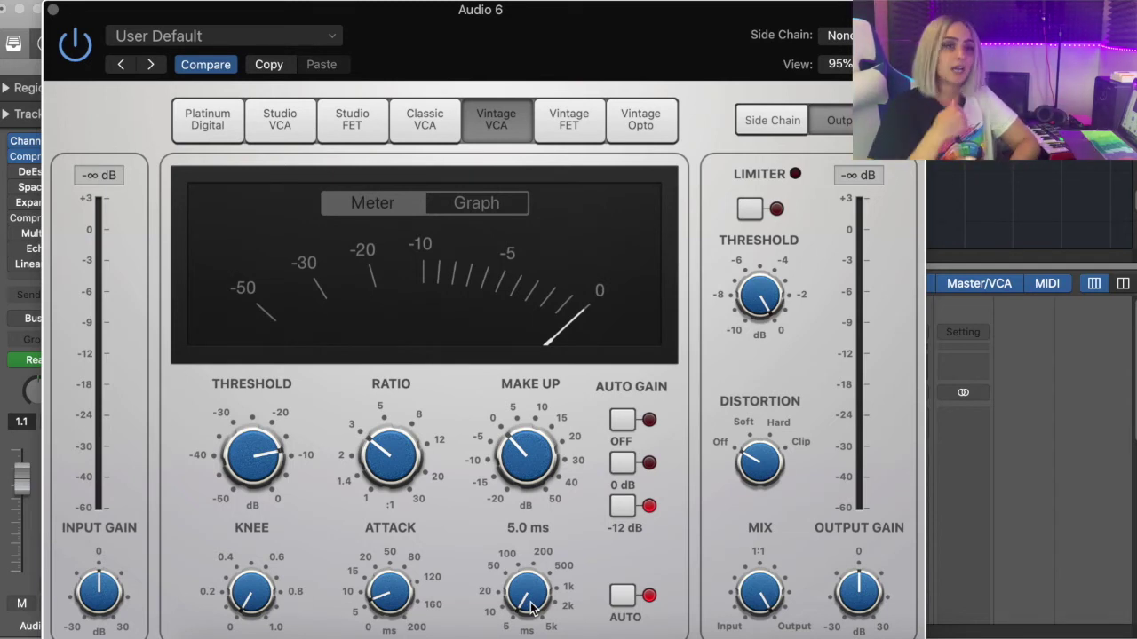
left_click_drag(533, 607, 502, 526)
key("space")
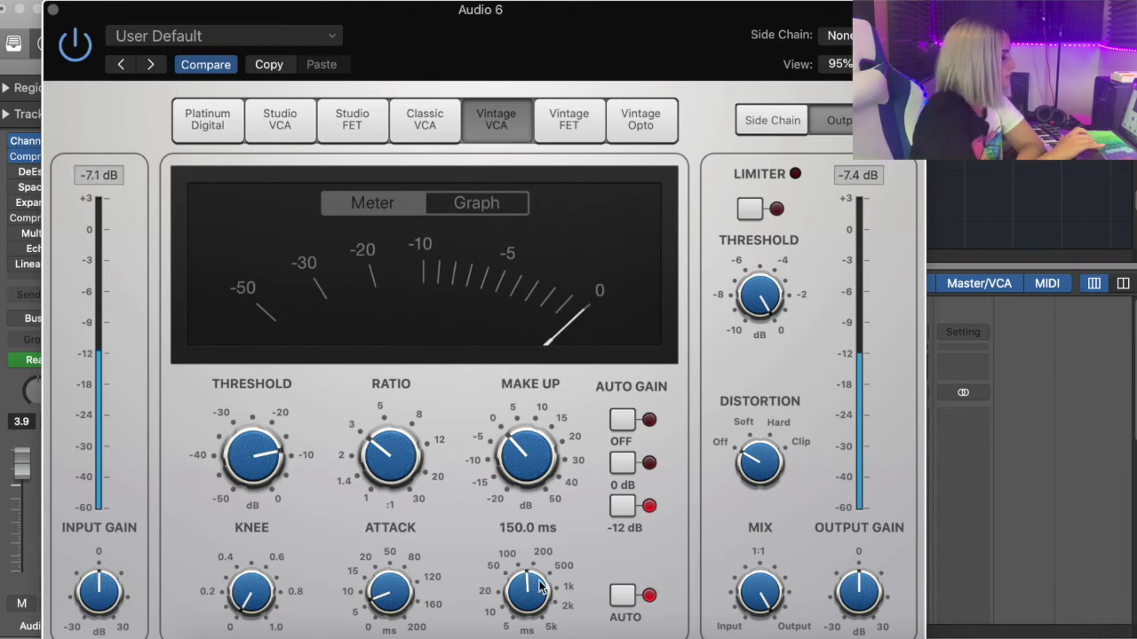
key("space")
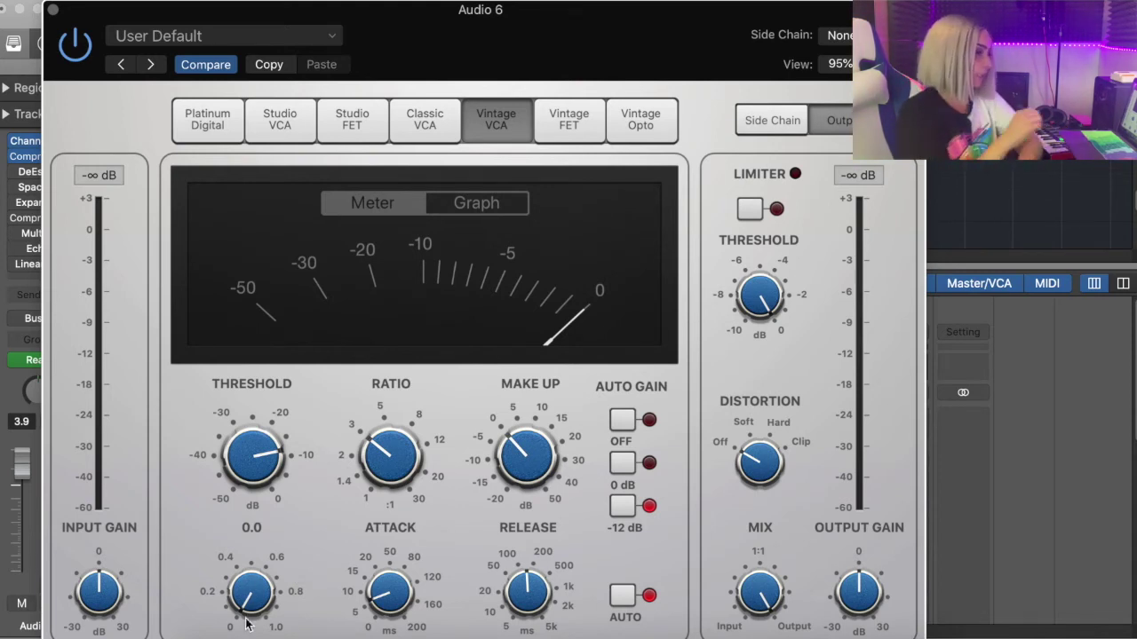
- Try knee settings between 0.0 and 0.7, then set the knee to 0.6 during vocal playback
left_click_drag(246, 606, 251, 629)
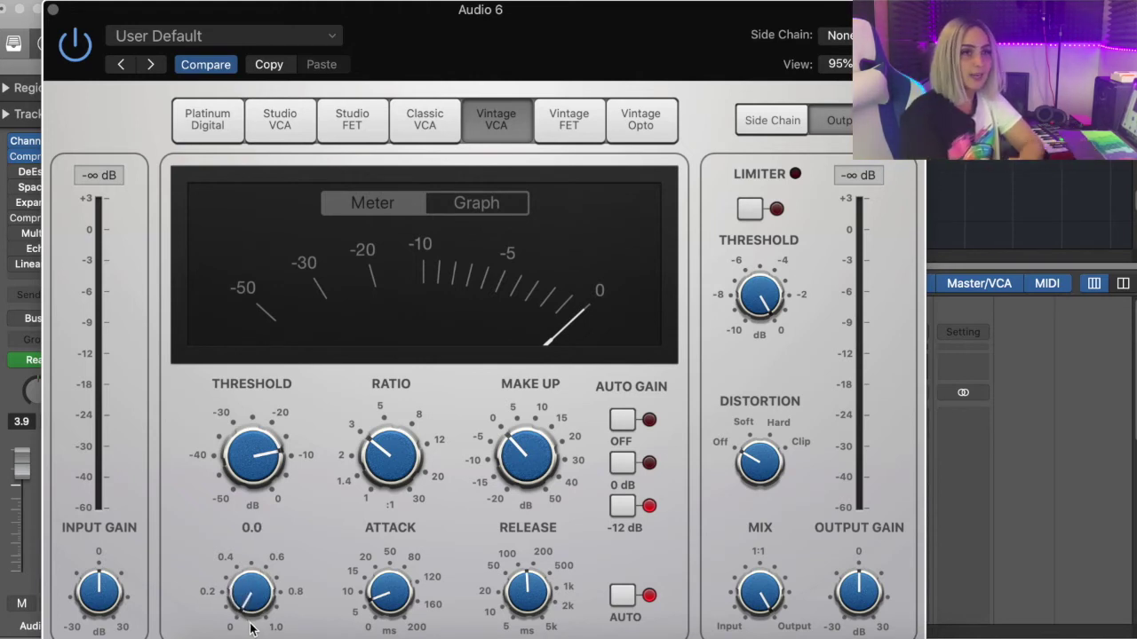
mouse_move(306, 482)
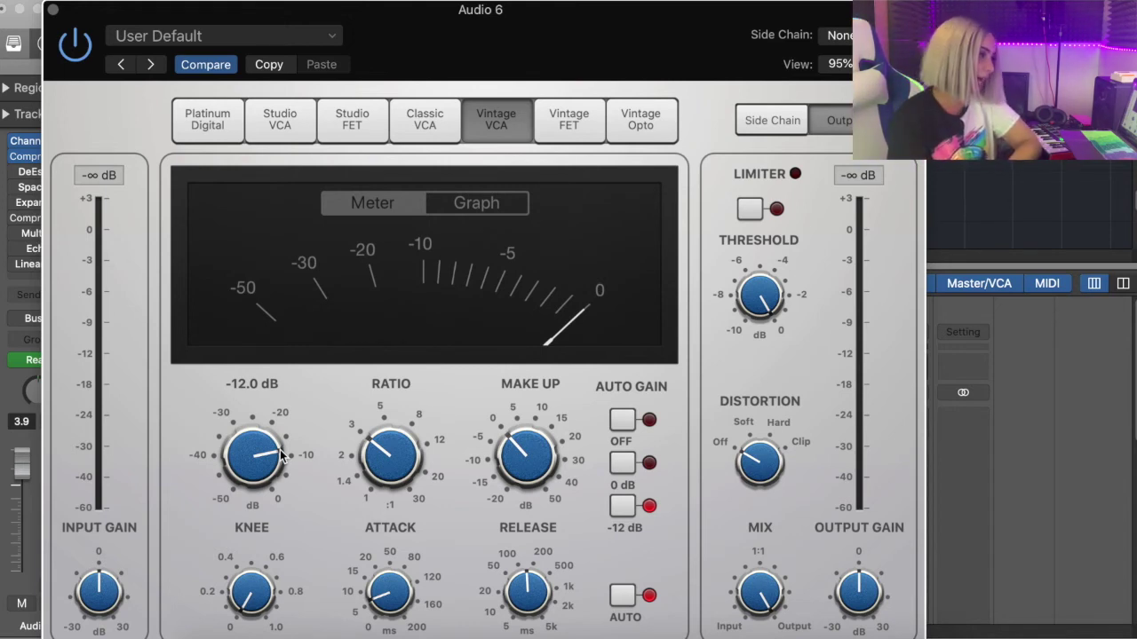
left_click_drag(251, 593, 248, 551)
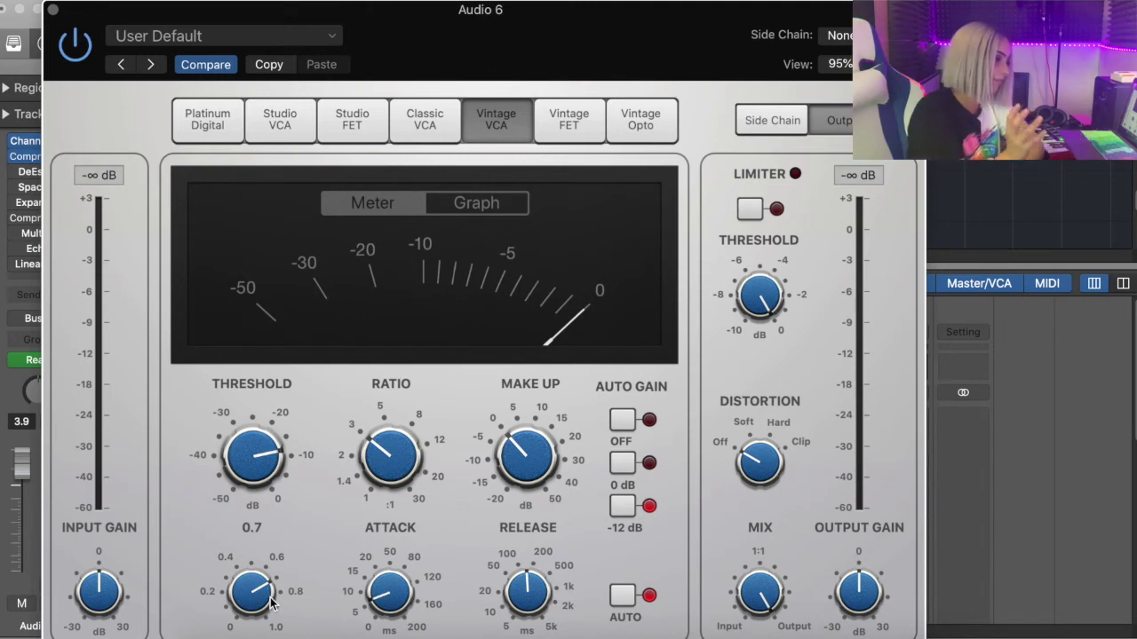
left_click_drag(271, 604, 261, 609)
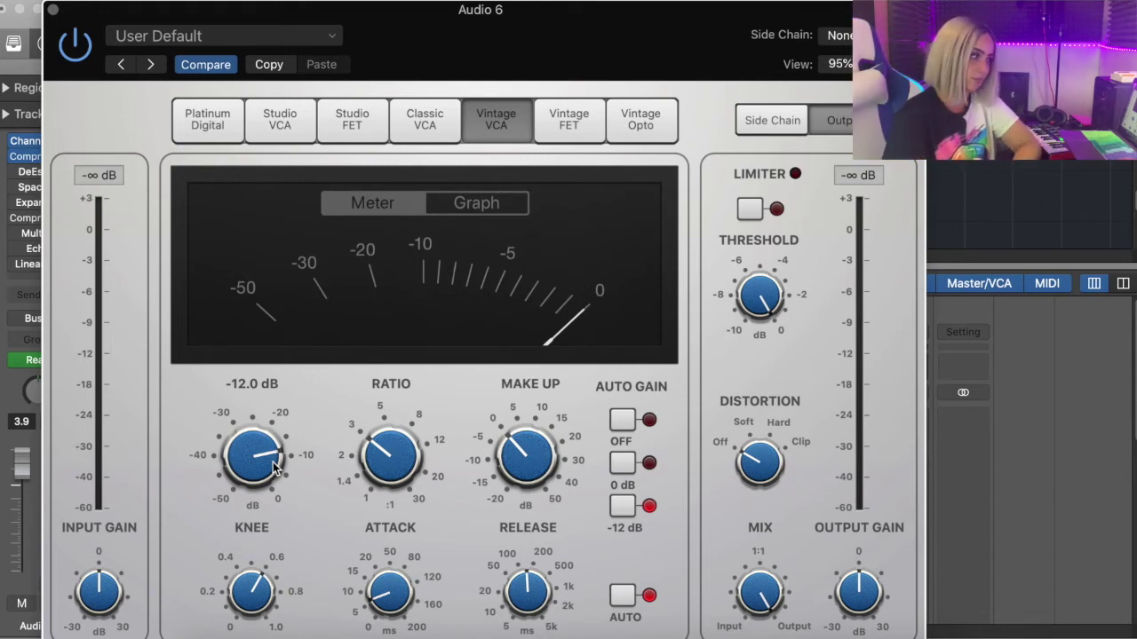
left_click_drag(252, 591, 252, 626)
key("space")
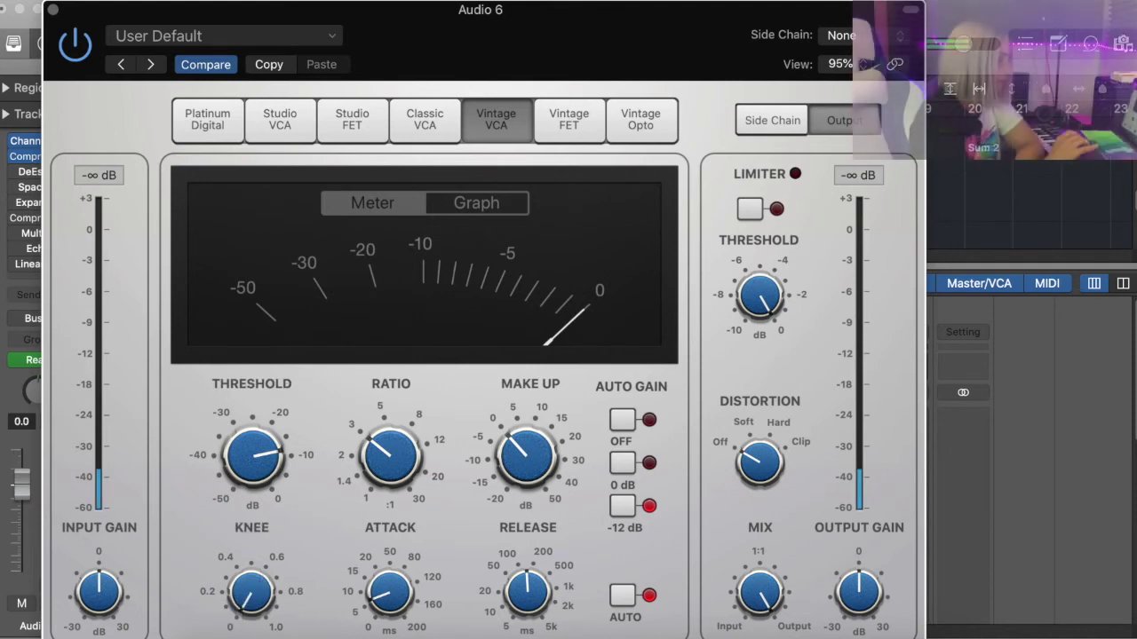
left_click_drag(251, 599, 229, 562)
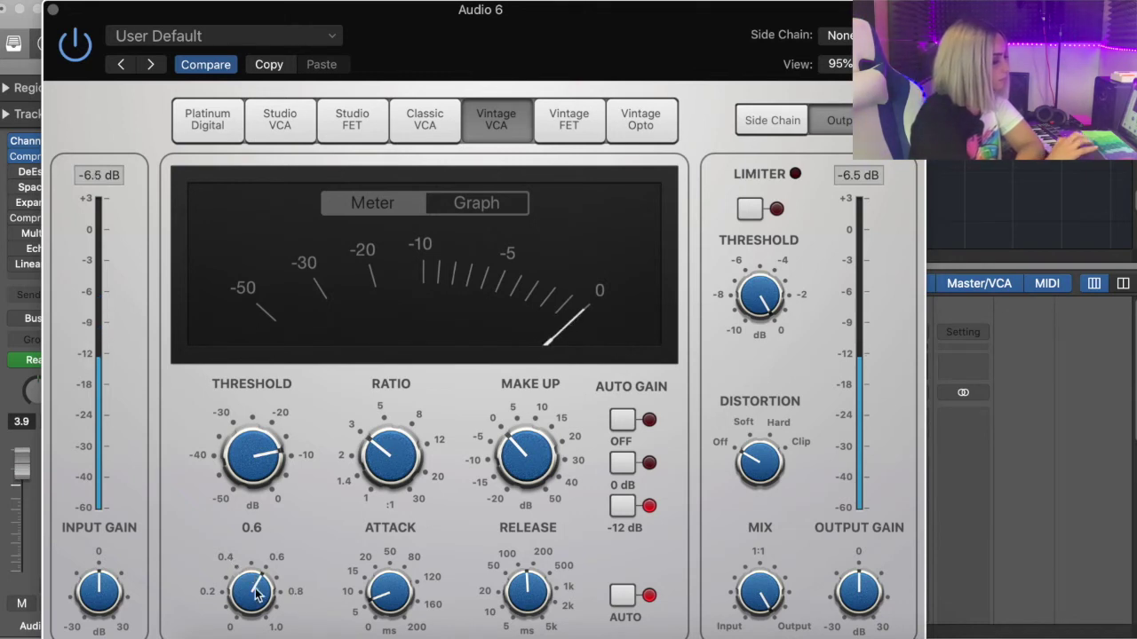
left_click_drag(255, 593, 255, 599)
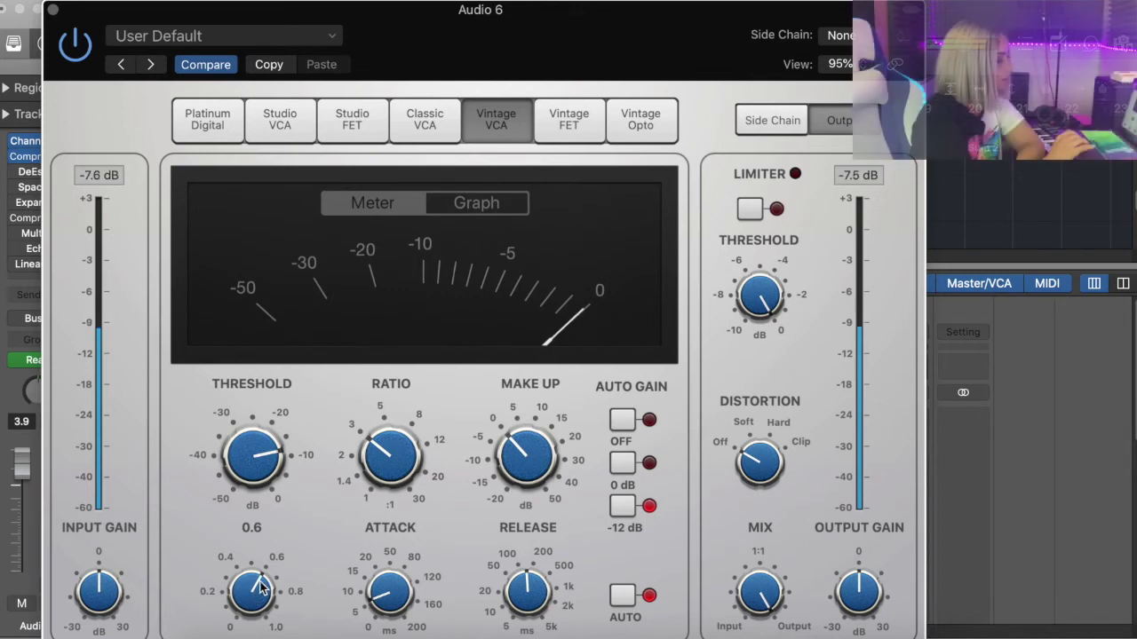
- Turn Auto Gain off and lower the compressor threshold through -15.5 dB to just below -22.0 dB while the vocal plays
left_click(622, 421)
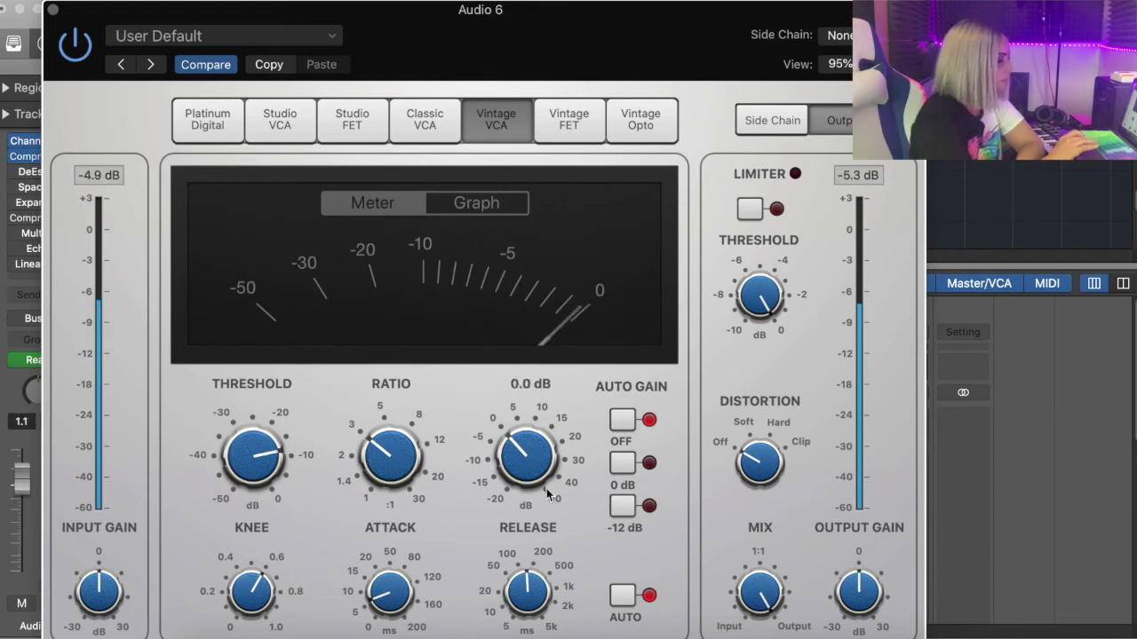
mouse_move(252, 468)
left_mouse_down()
mouse_move(259, 425)
mouse_move(263, 474)
left_mouse_up()
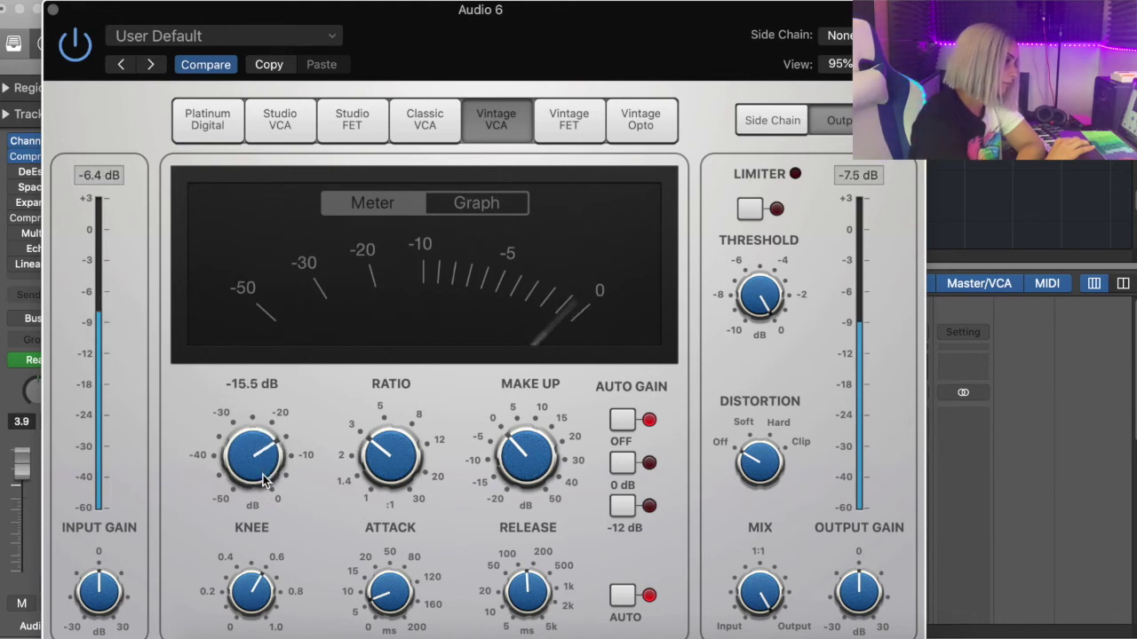
left_click_drag(262, 475, 268, 502)
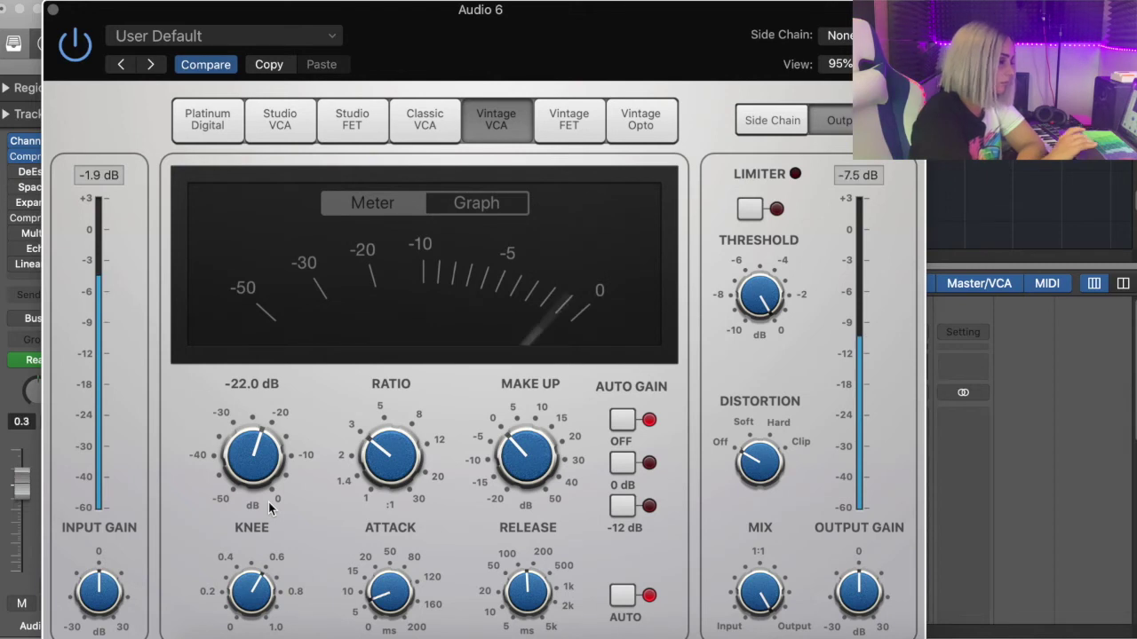
left_click(268, 501, "alt")
left_click_drag(268, 505, 255, 574)
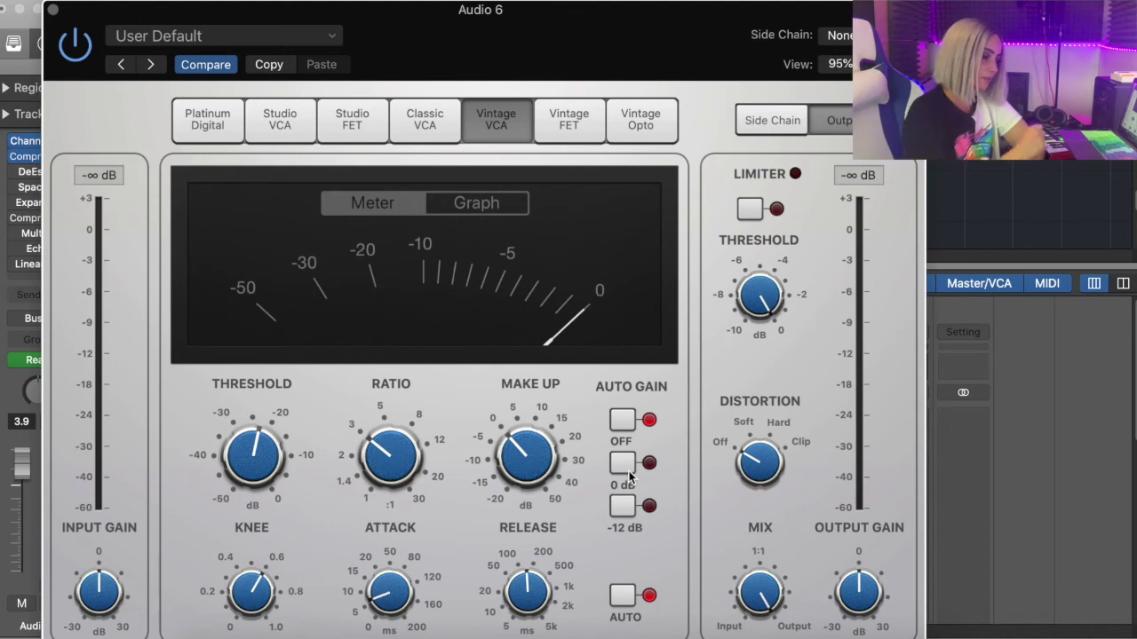
mouse_move(267, 448)
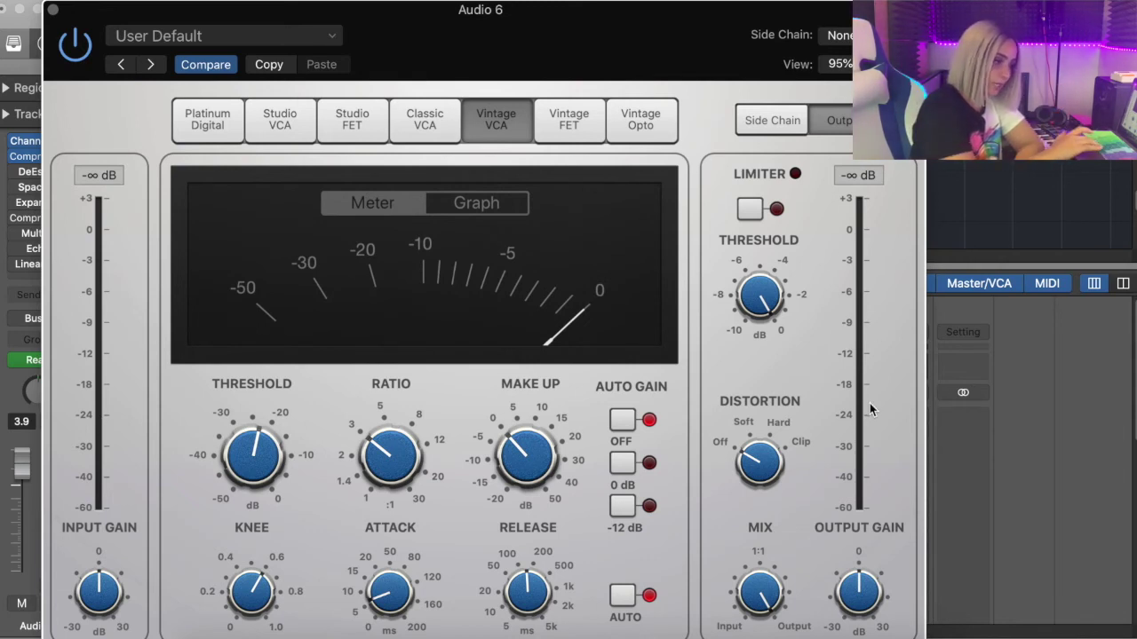
- Try Auto Gain at -12 dB and Off, and a 1.5 dB make-up gain, while auditioning the vocal
key("space")
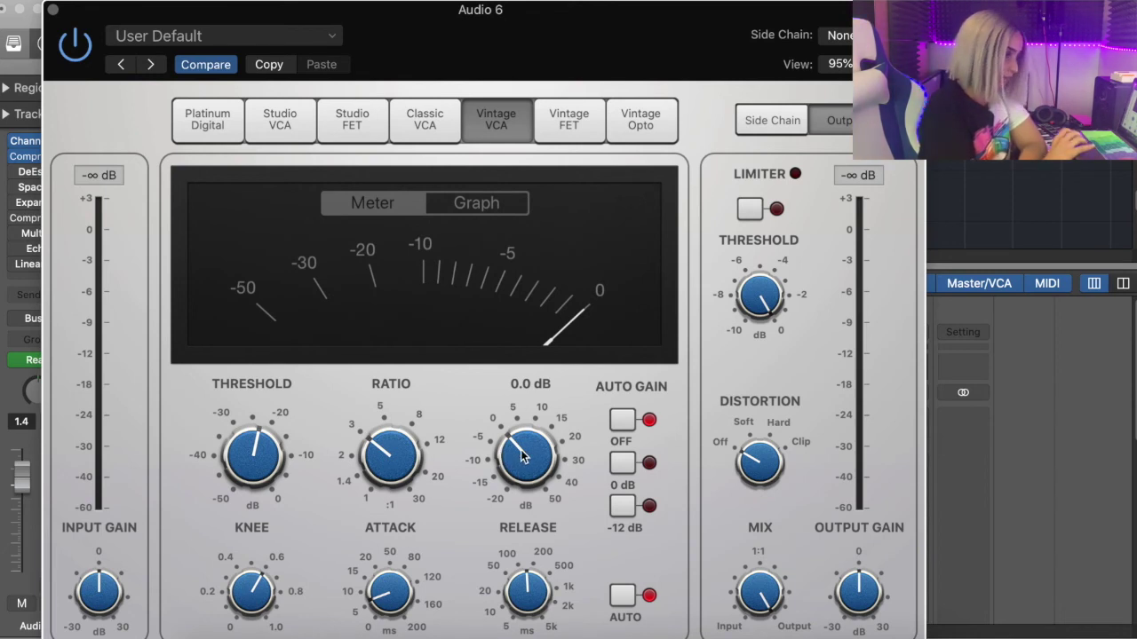
left_click(623, 511)
left_click(622, 422)
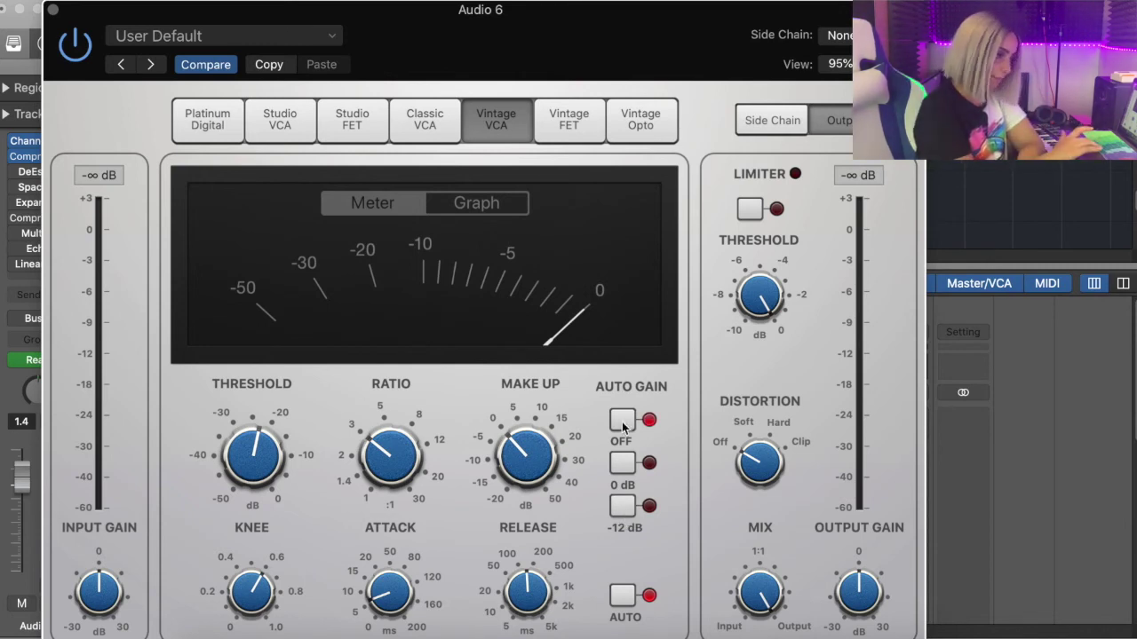
mouse_move(549, 468)
left_click_drag(549, 467, 521, 456)
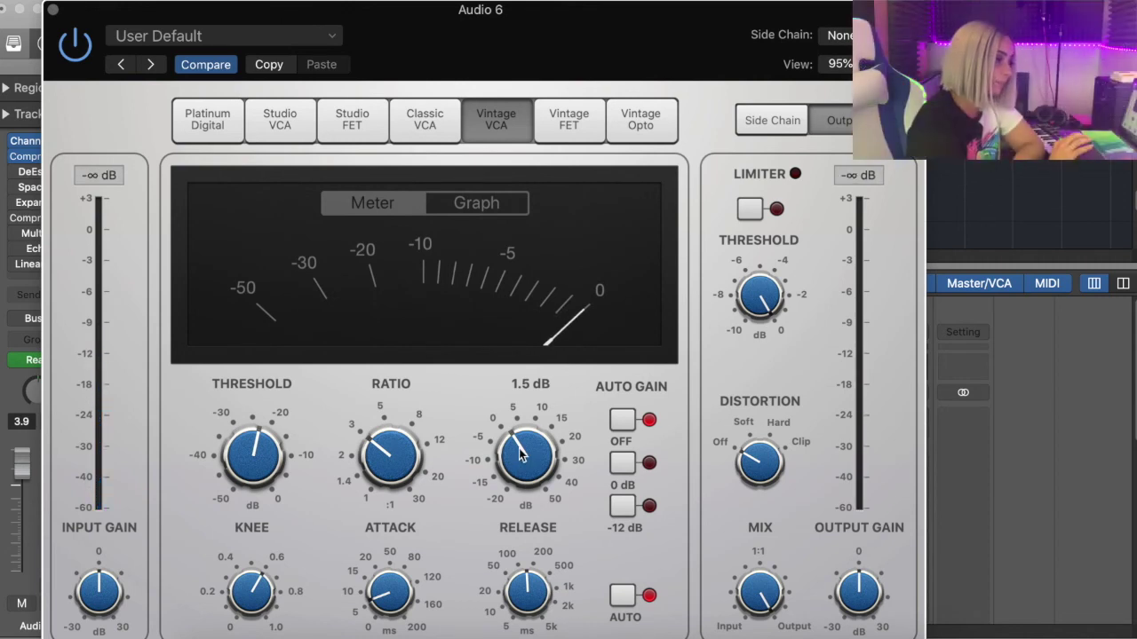
left_click_drag(519, 453, 520, 468)
- Raise the compressor's make-up gain to 1.5 dB with Auto Gain at -12 dB, then turn Auto Gain off
left_click(622, 506)
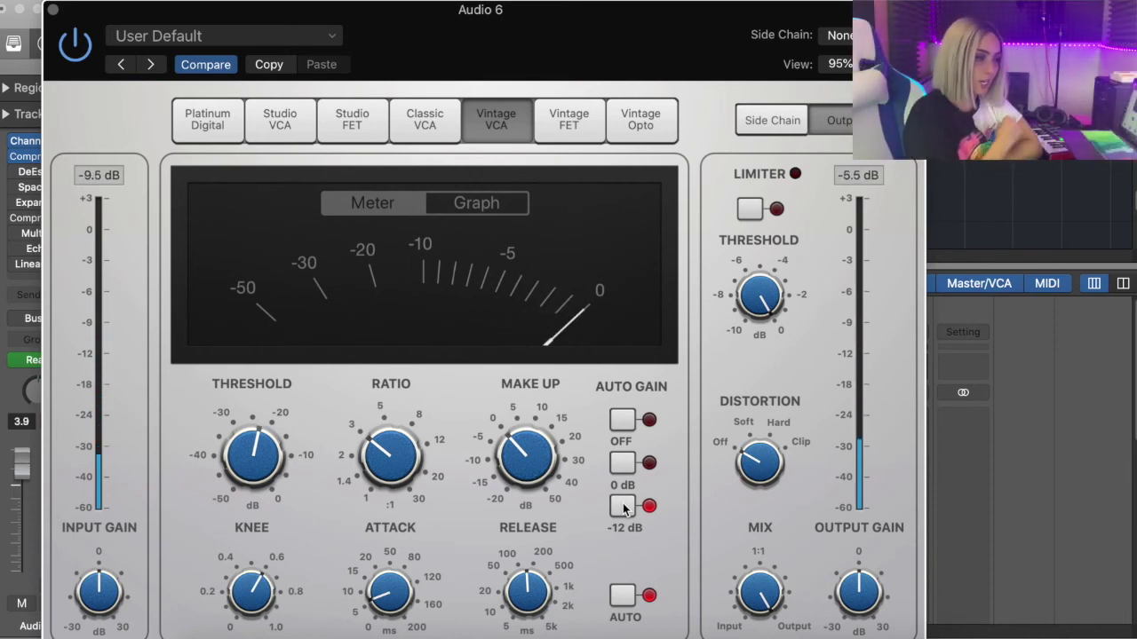
left_click(623, 506)
mouse_move(528, 460)
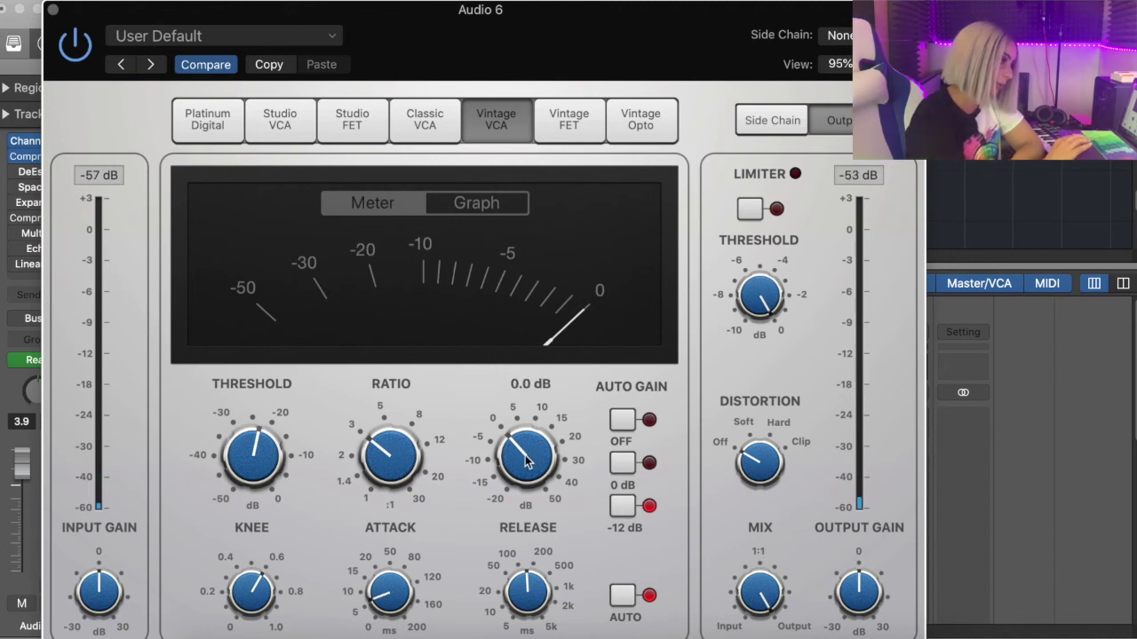
left_click_drag(528, 460, 524, 454)
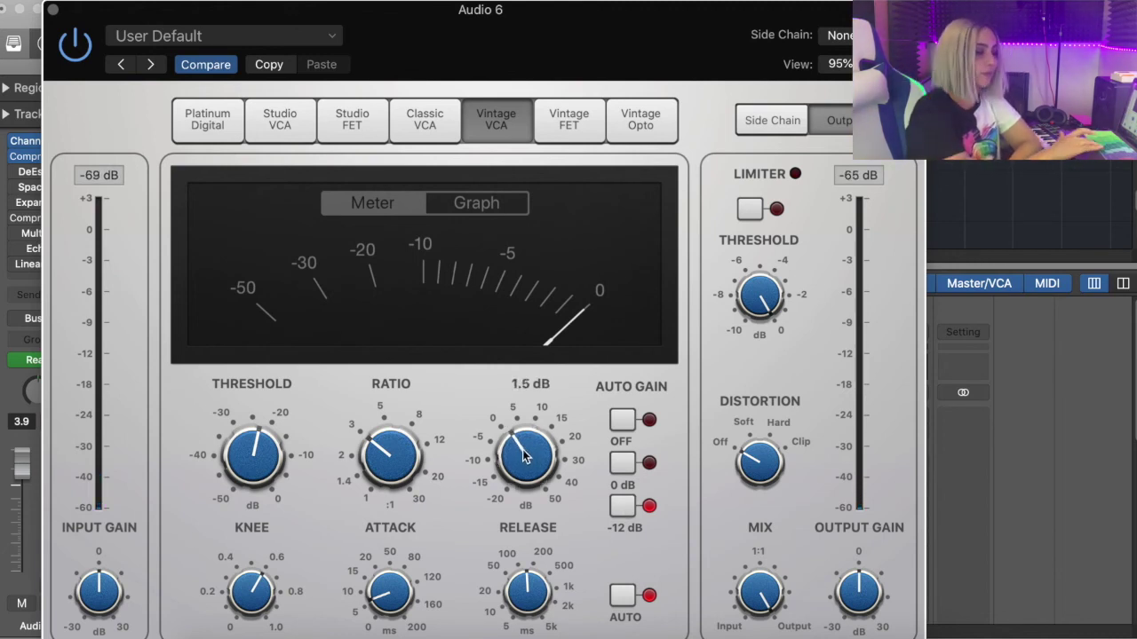
left_click(623, 419)
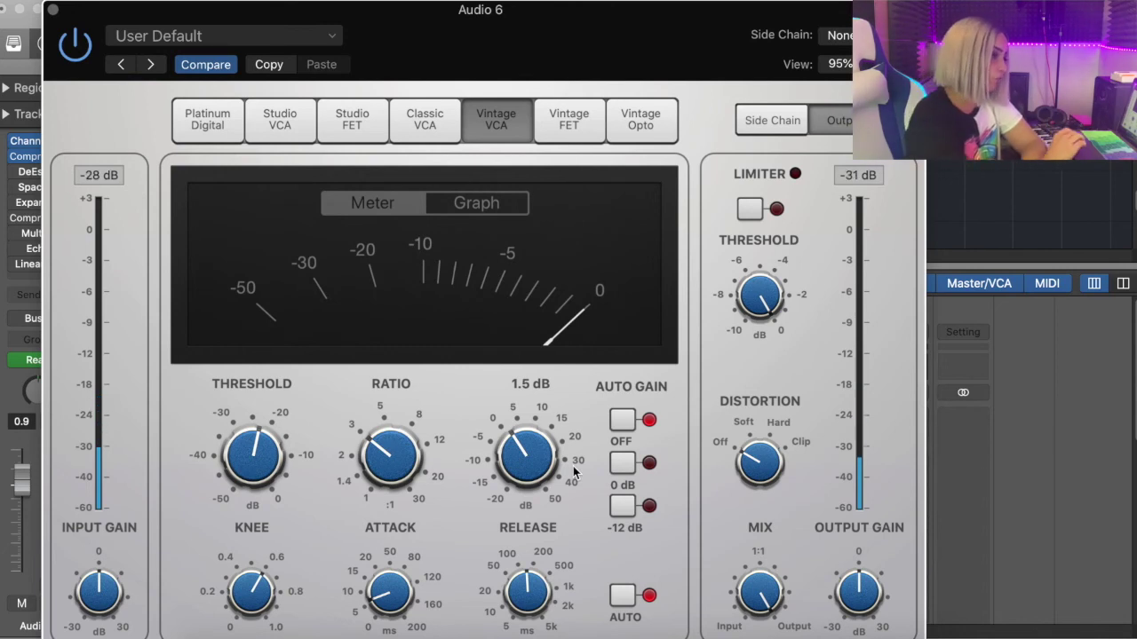
- Lower the compressor's limiter threshold to just below -2 dB and audition the vocal
mouse_move(771, 311)
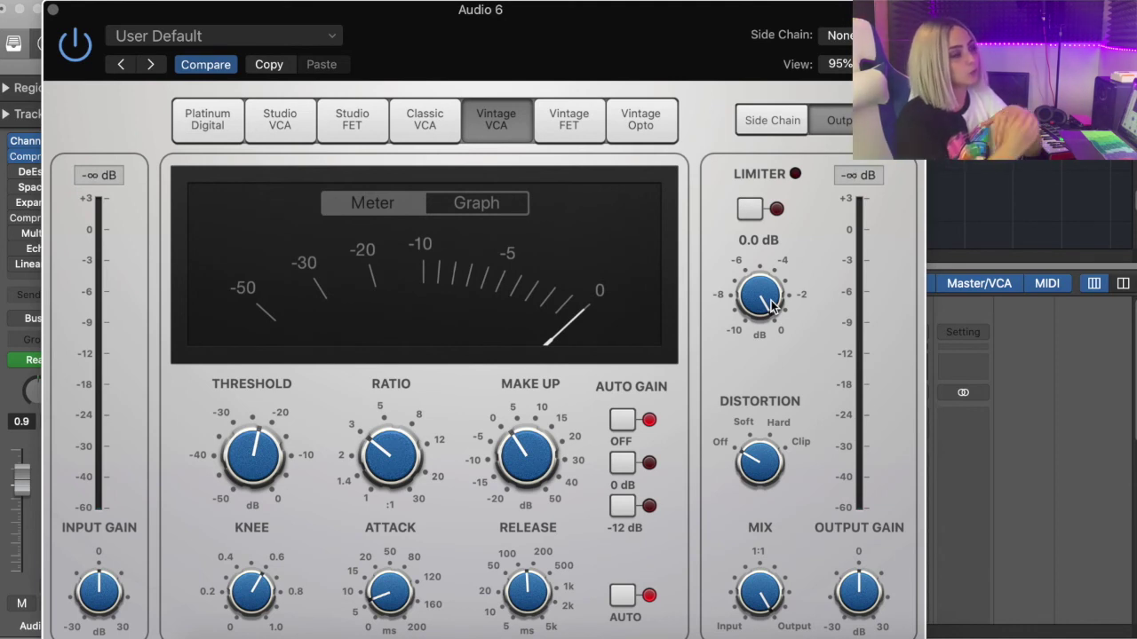
left_click_drag(774, 315, 765, 344)
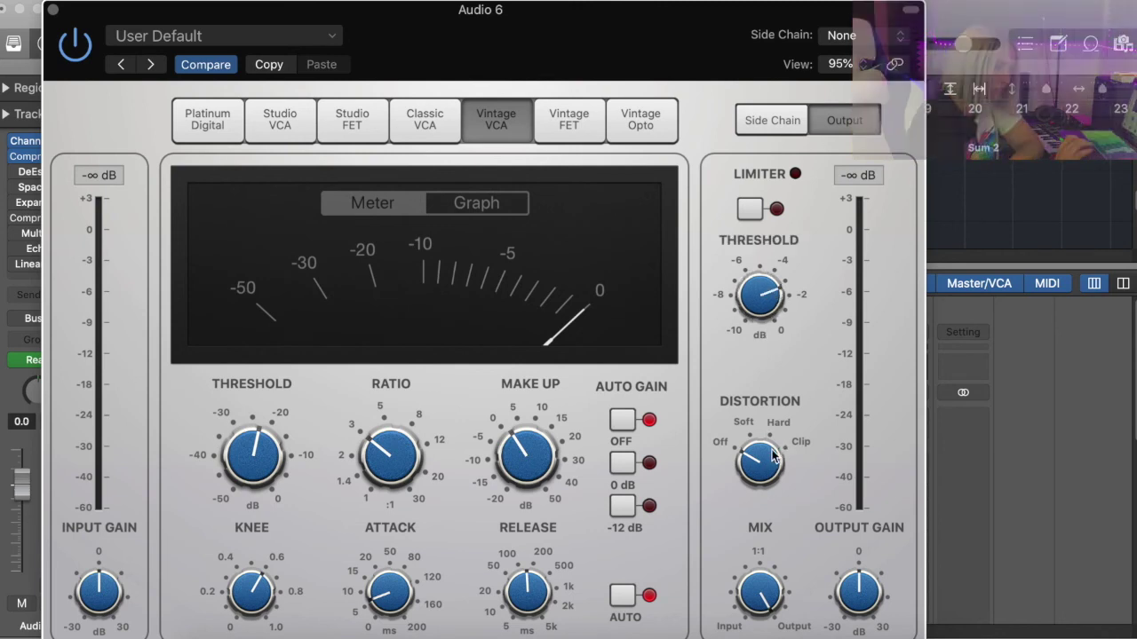
key("space")
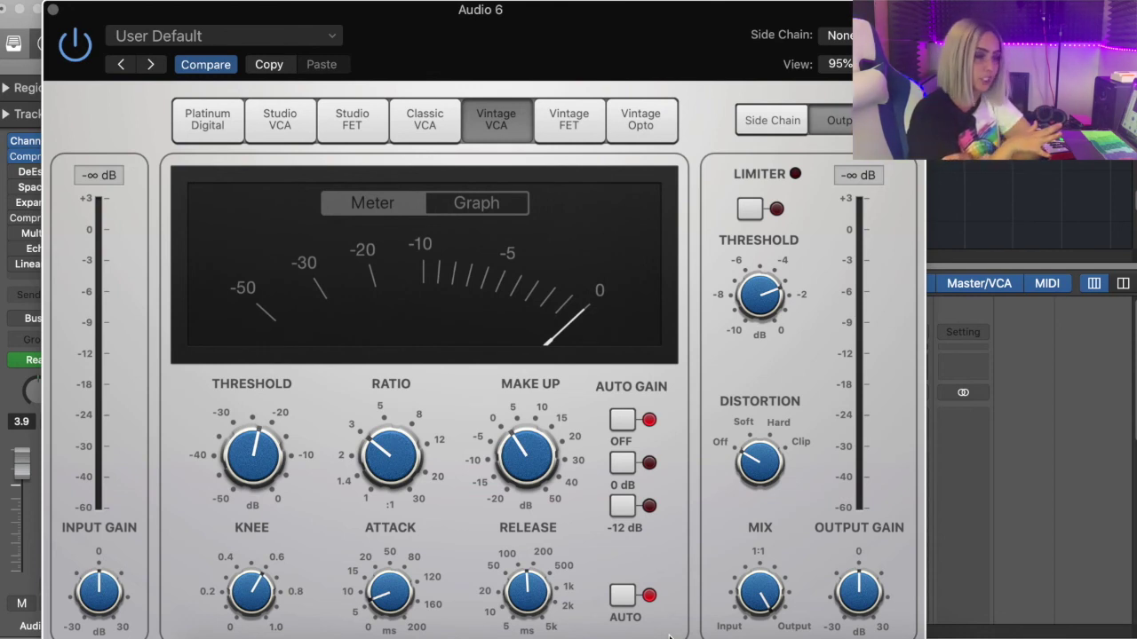
mouse_move(770, 587)
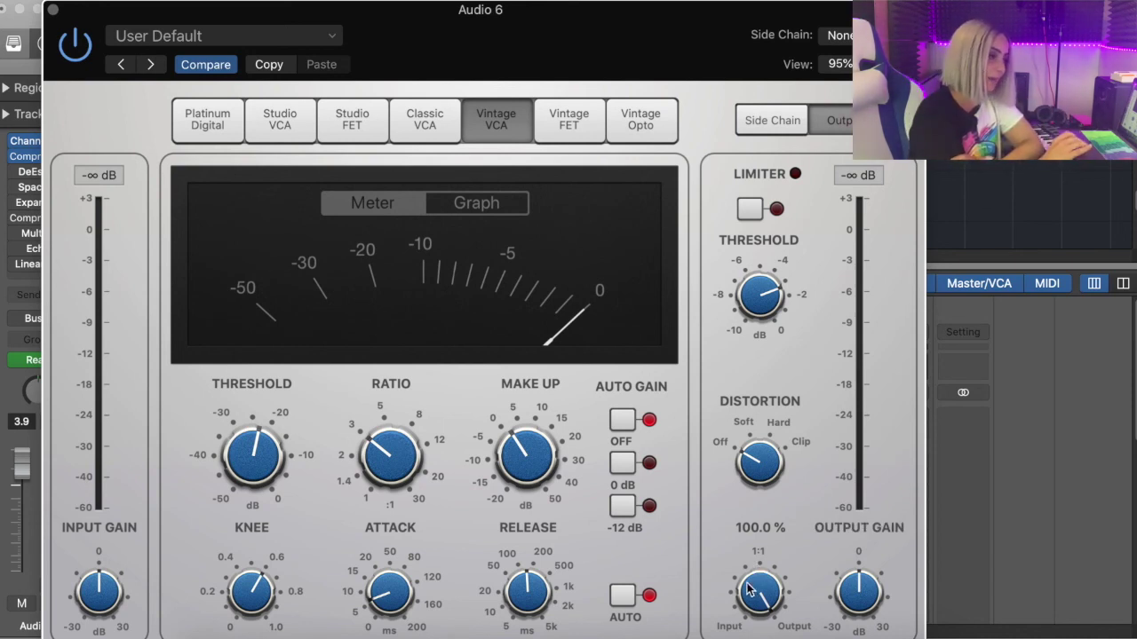
key("space")
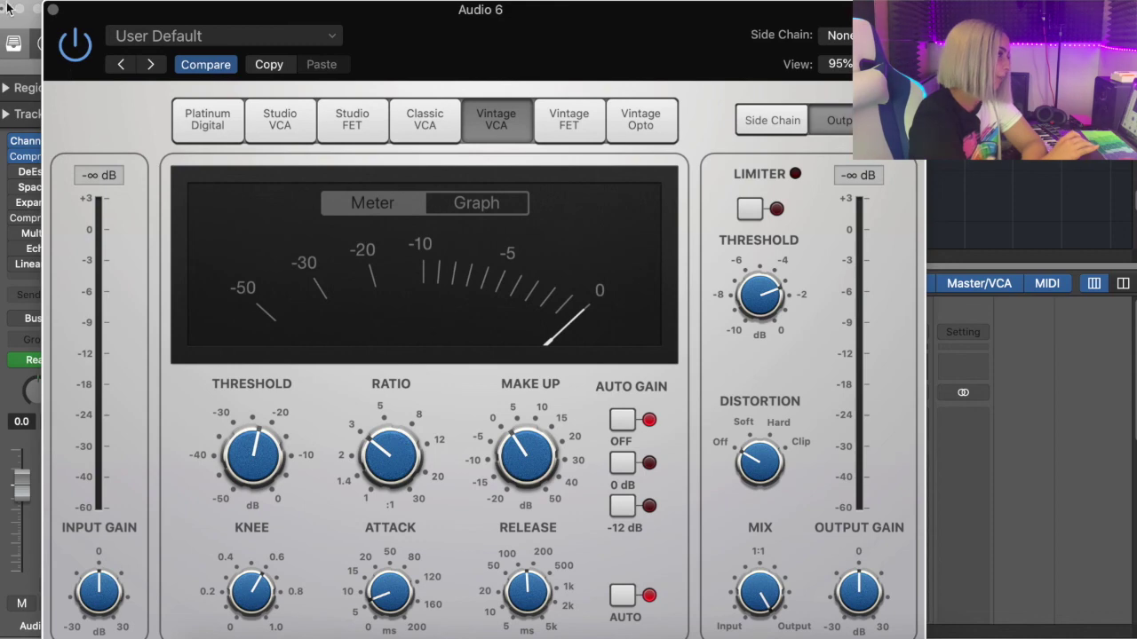
- Close the compressor and the mixer, then play the vocals with the Channel EQ and Compressor active
left_click(53, 11)
key("x")
key("space")
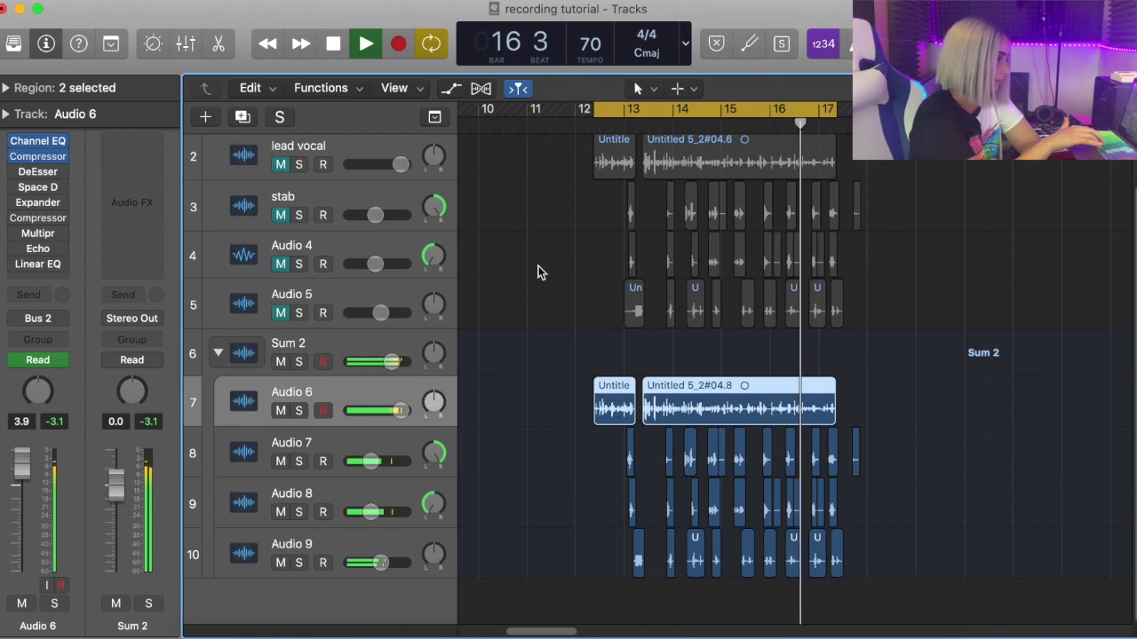
key("space")
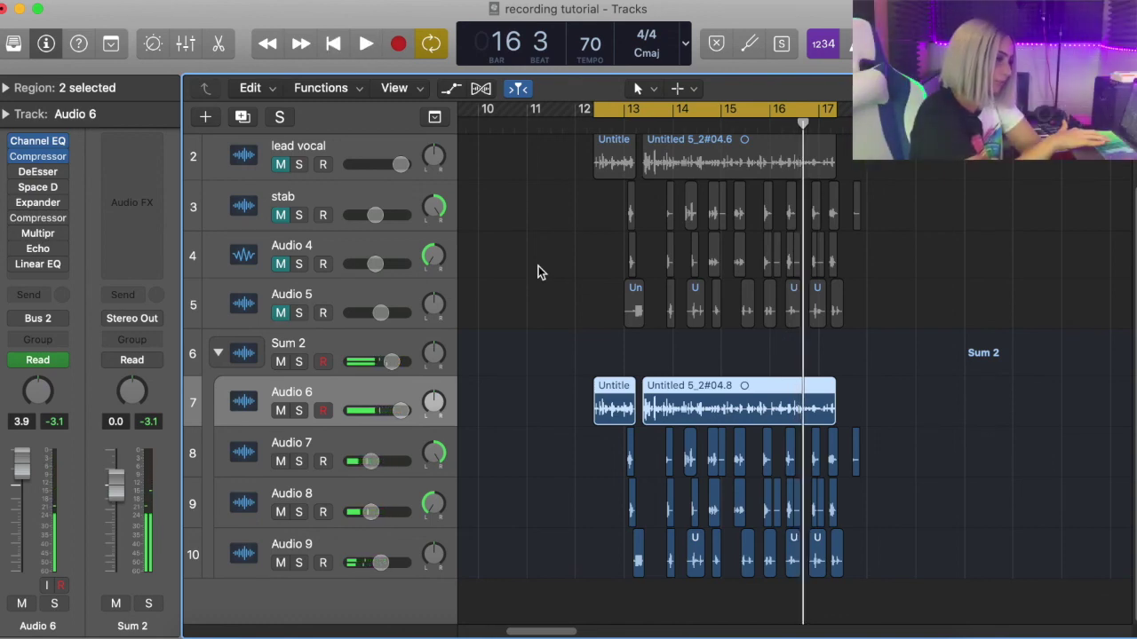
- Bypass the Channel EQ and first Compressor on Audio 6 and play the vocal for comparison
key("x")
left_click(643, 414)
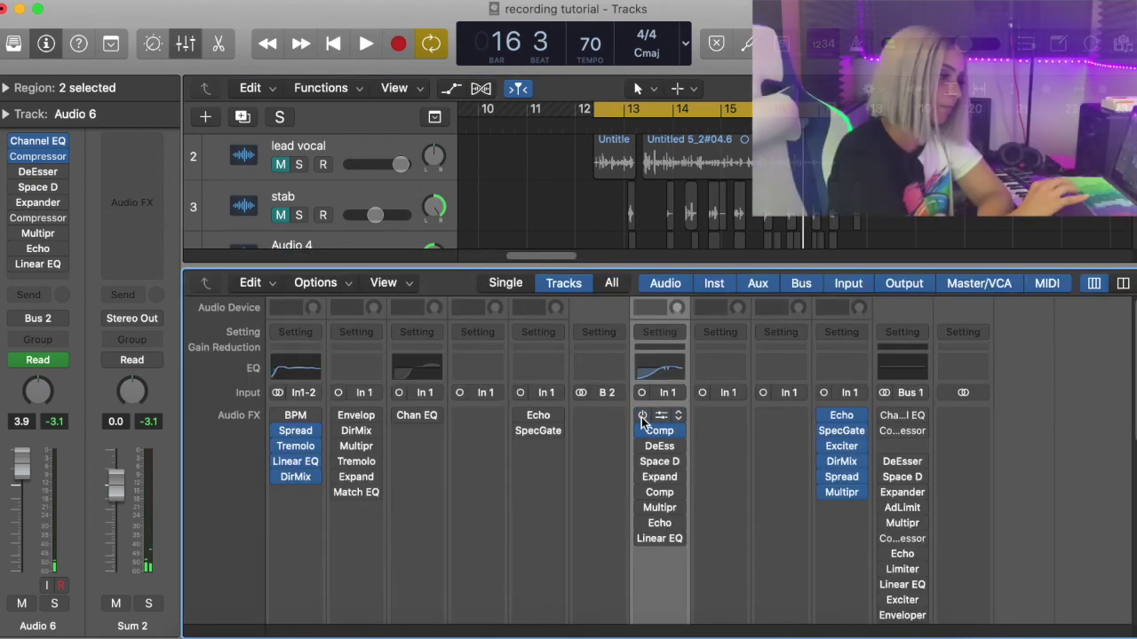
key("x")
key("space")
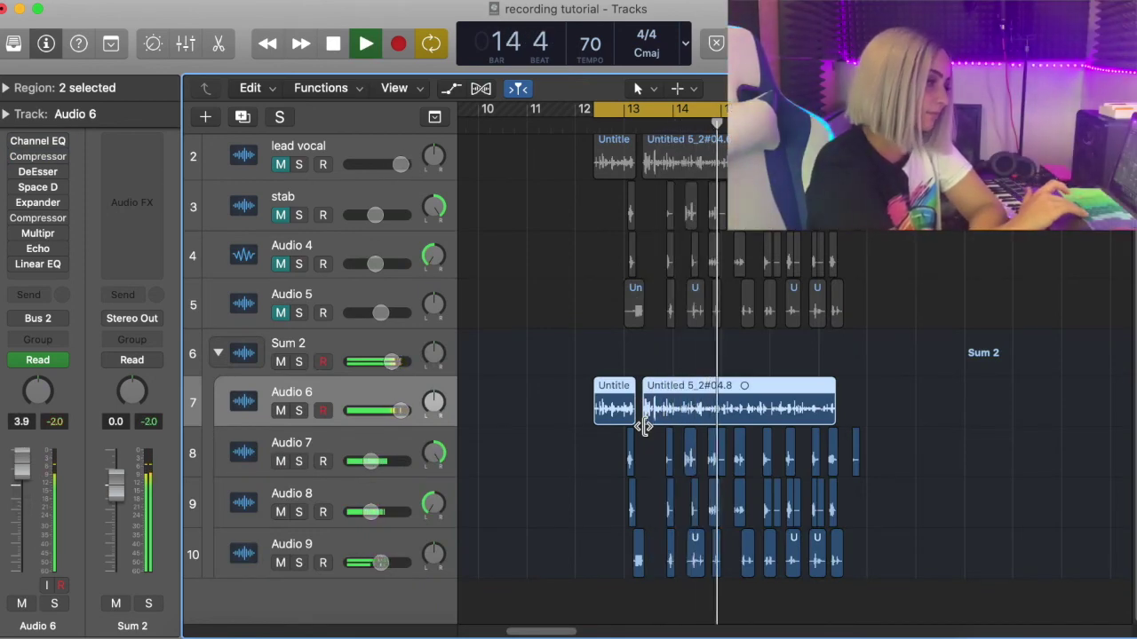
key("space")
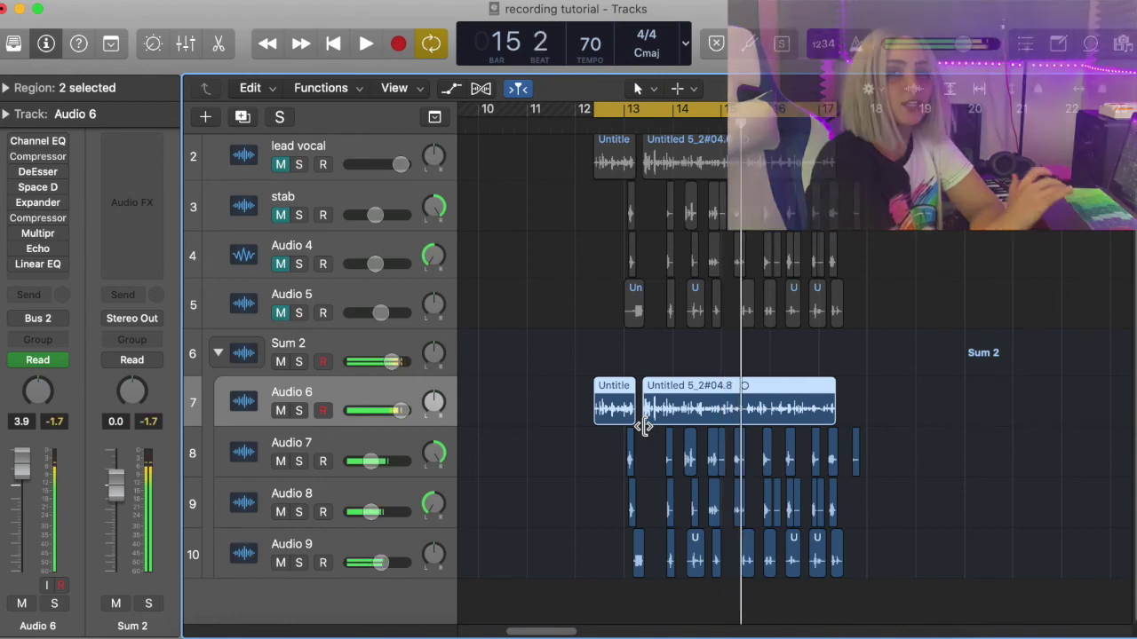